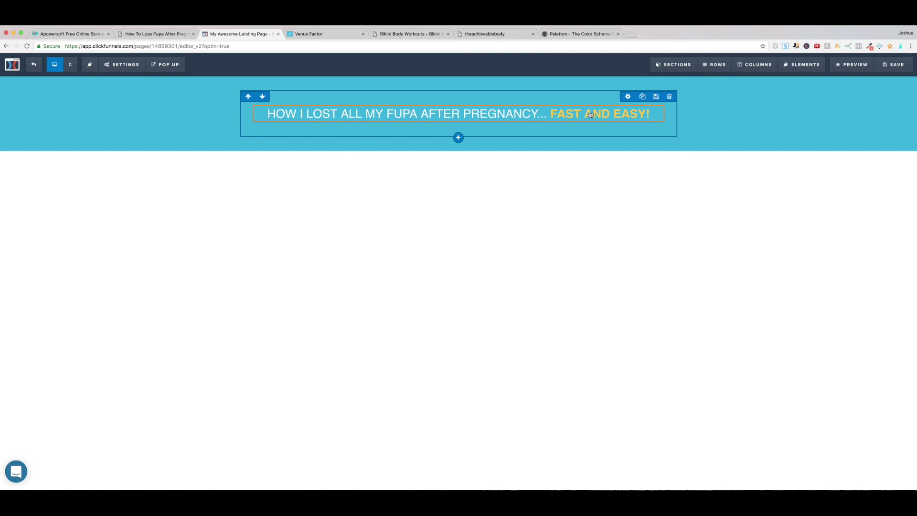
Examine the fonts available for the headline element, including the full Google Fonts list
click(629, 102)
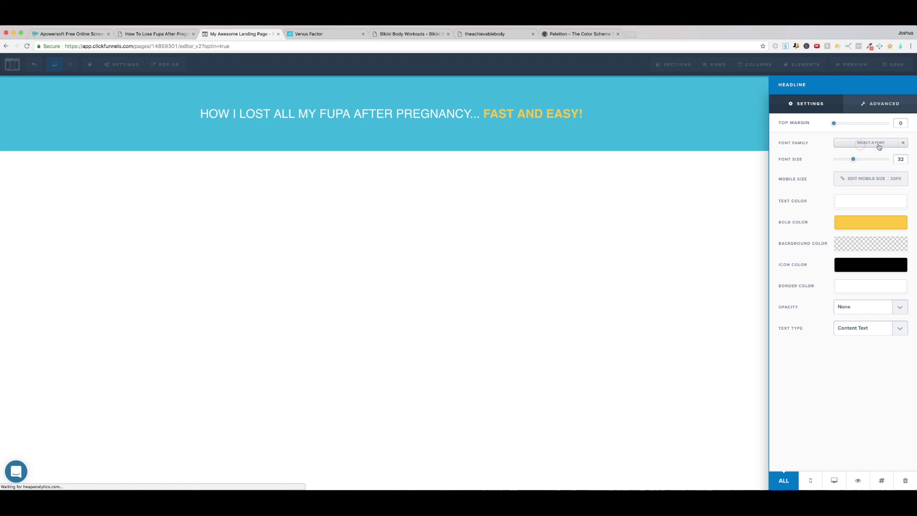
click(837, 145)
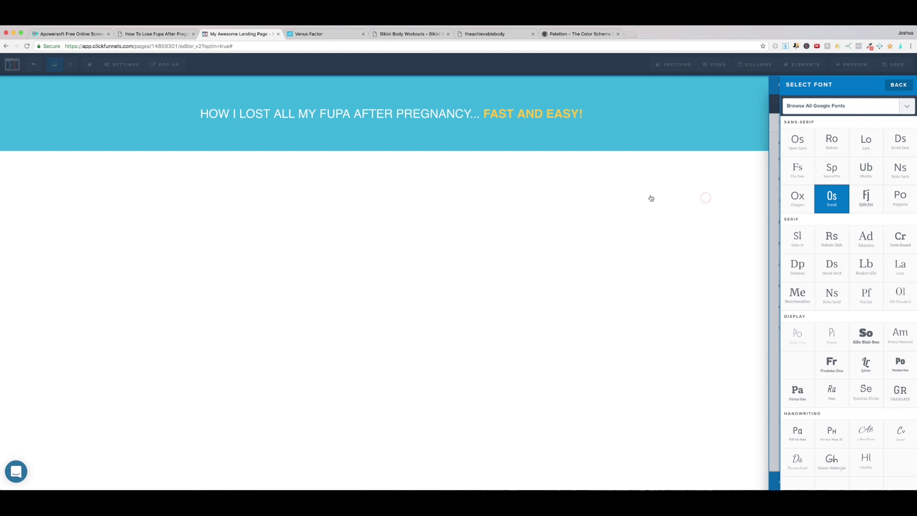
click(607, 191)
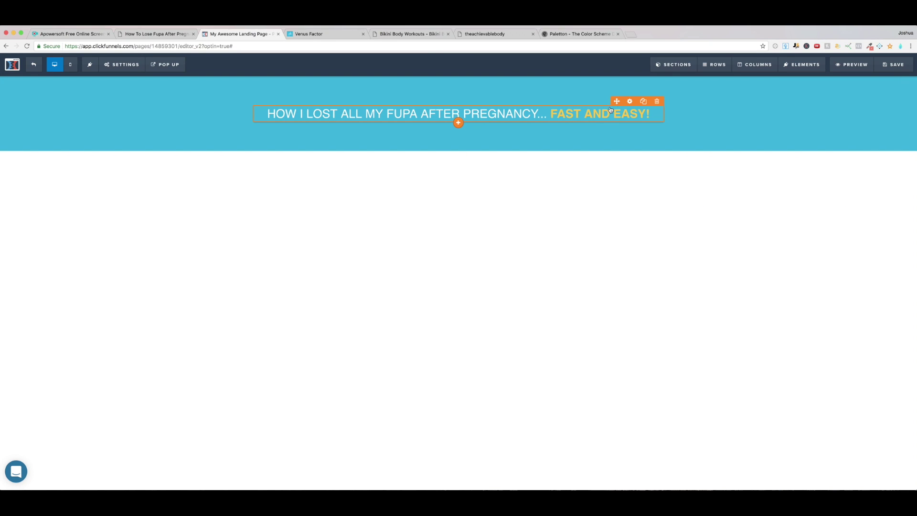
click(630, 102)
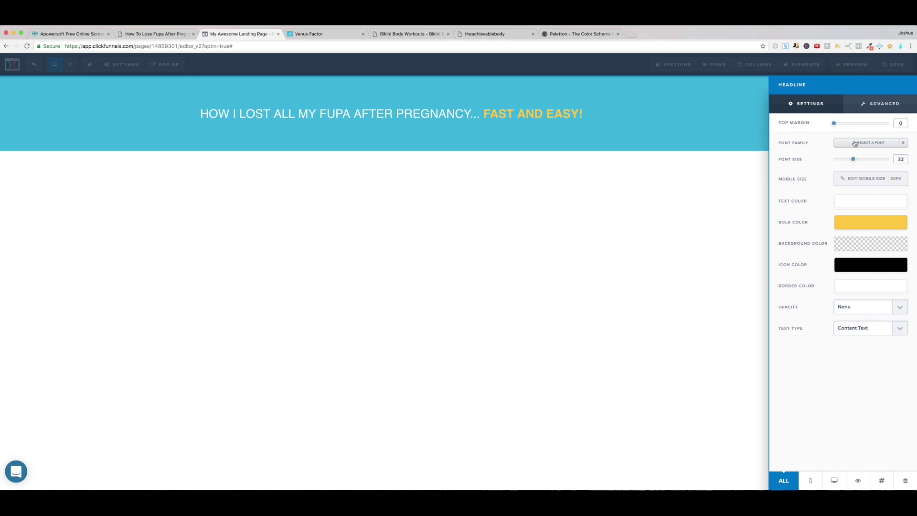
click(863, 144)
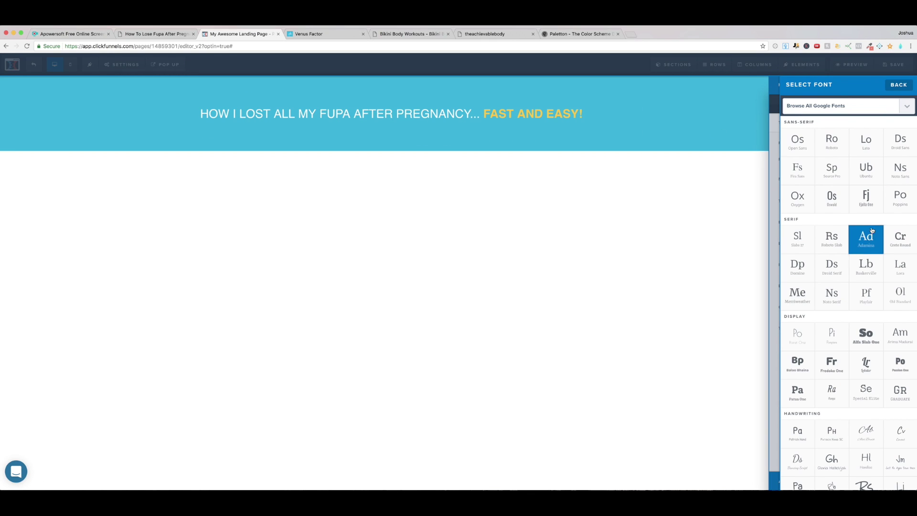
click(807, 113)
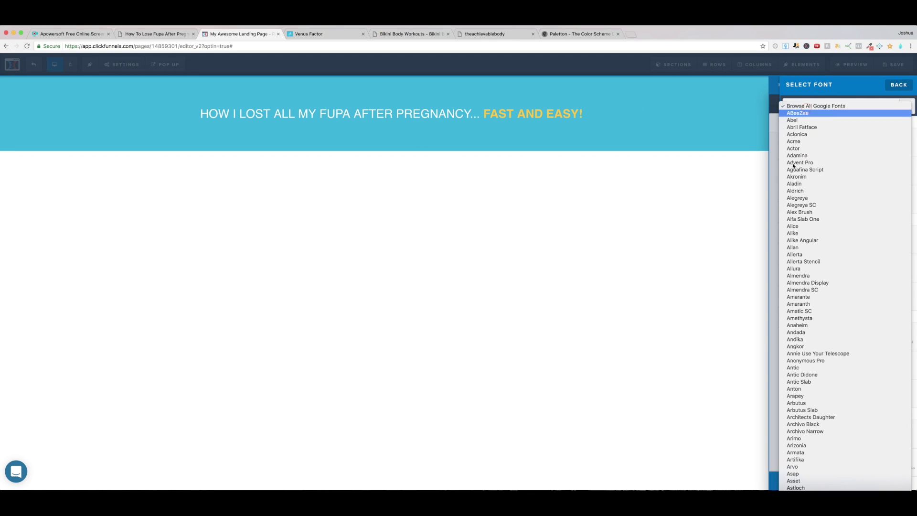
click(678, 199)
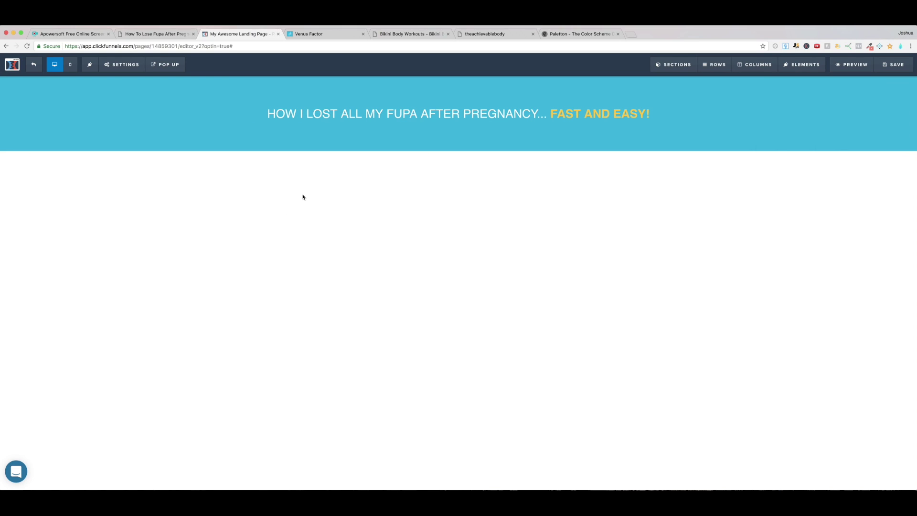
Set the page's content font and headline font to Lobster in the typography settings
click(123, 68)
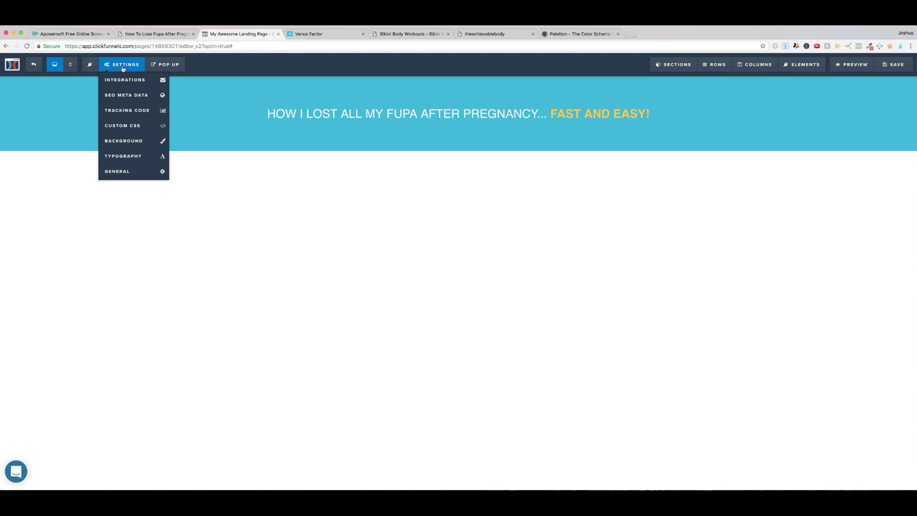
click(128, 160)
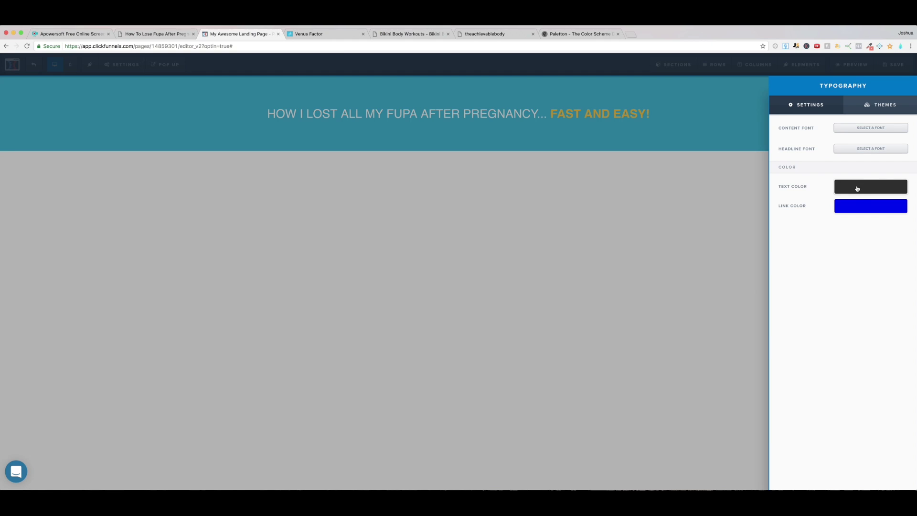
click(847, 128)
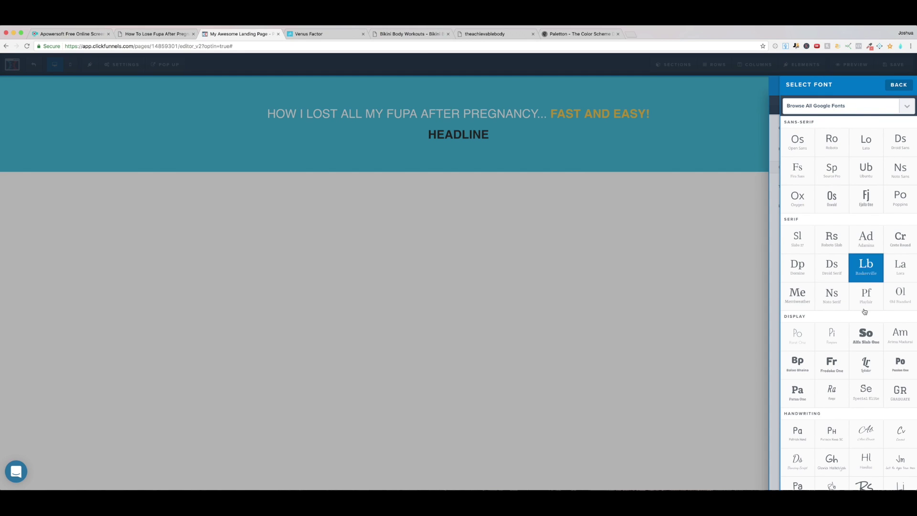
click(868, 371)
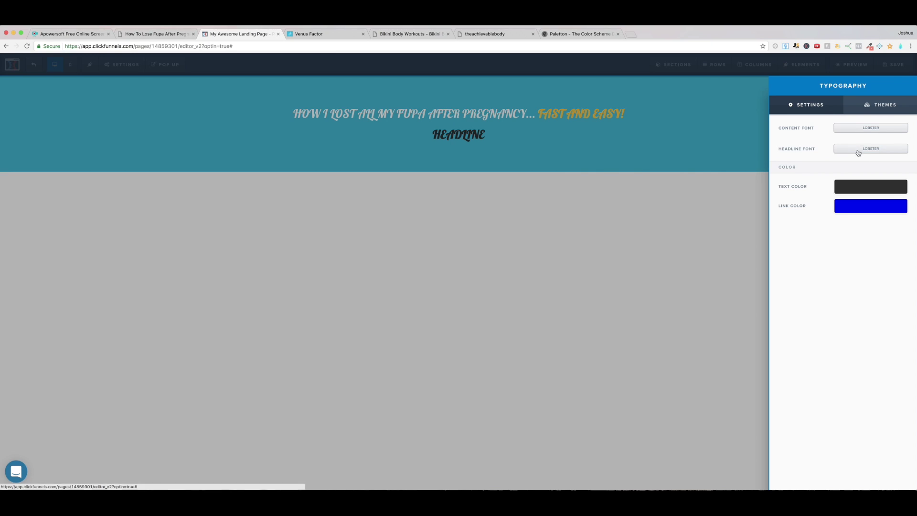
click(689, 176)
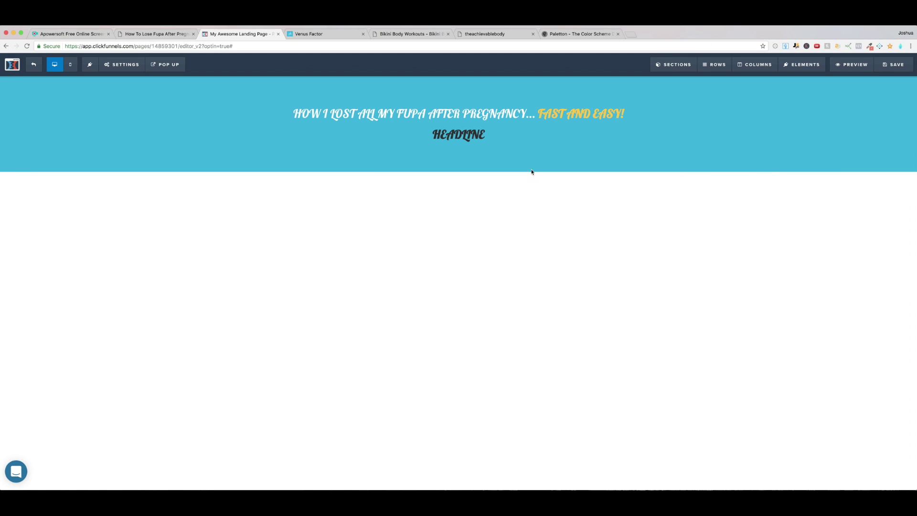
Try Alex Brush and Droid Serif as the page's content font in the typography settings
click(109, 68)
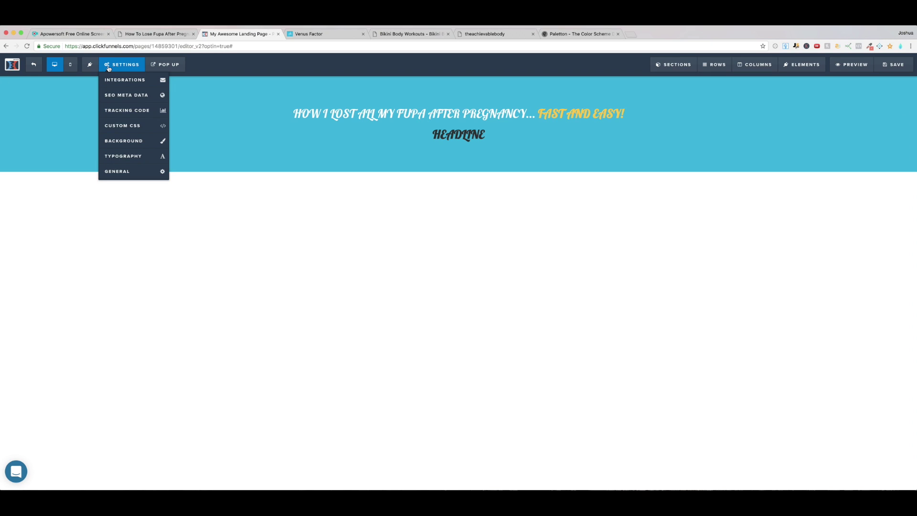
click(121, 155)
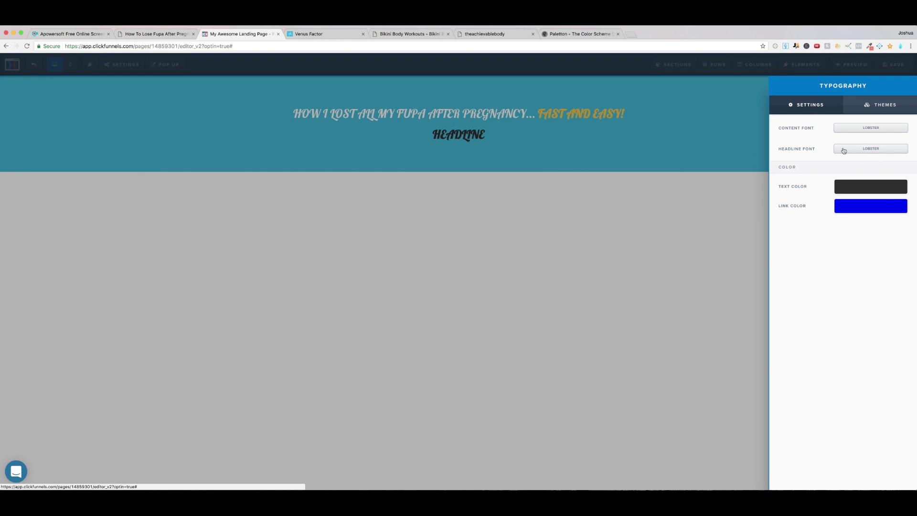
click(849, 133)
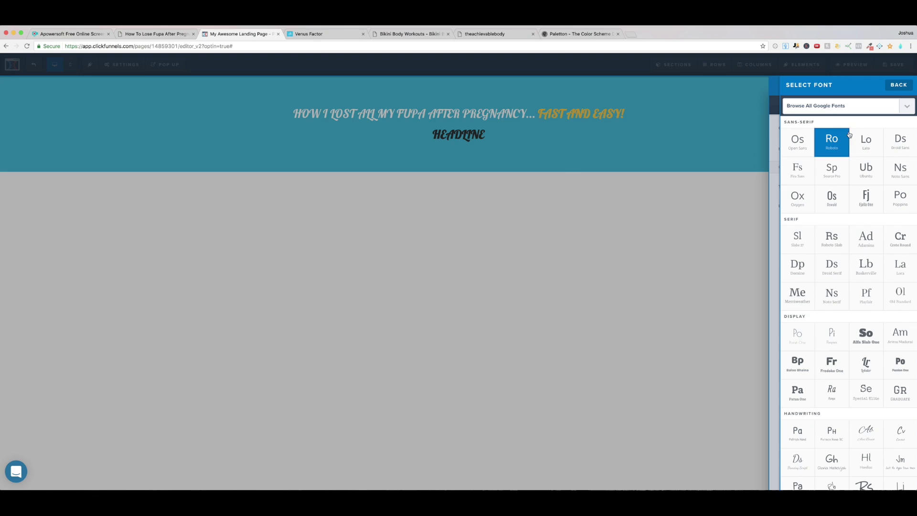
click(834, 274)
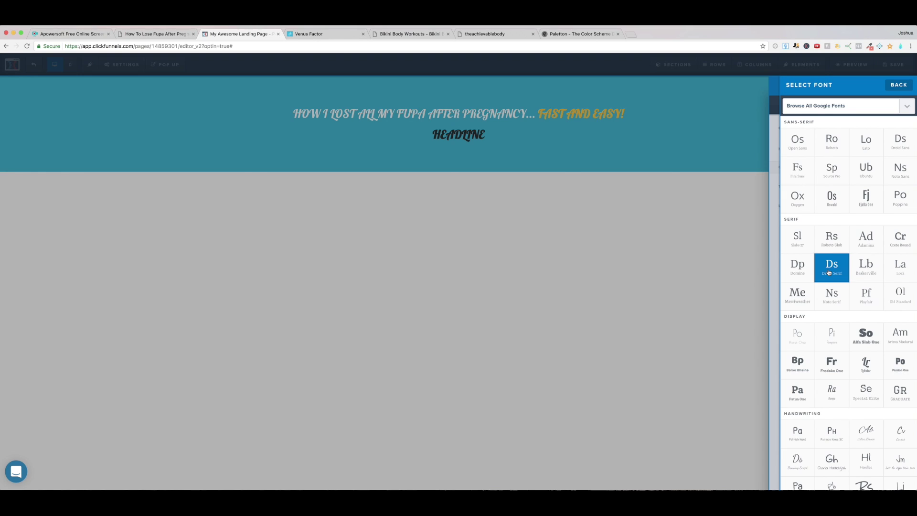
click(869, 434)
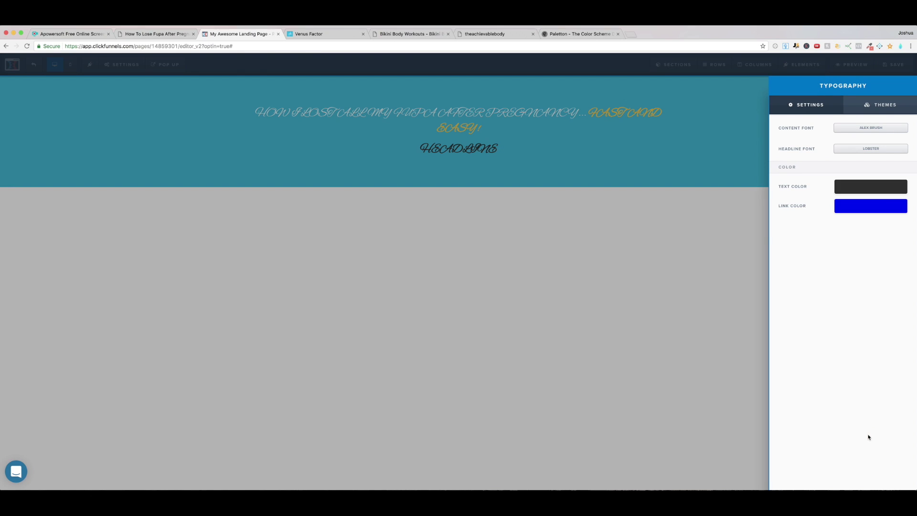
click(854, 129)
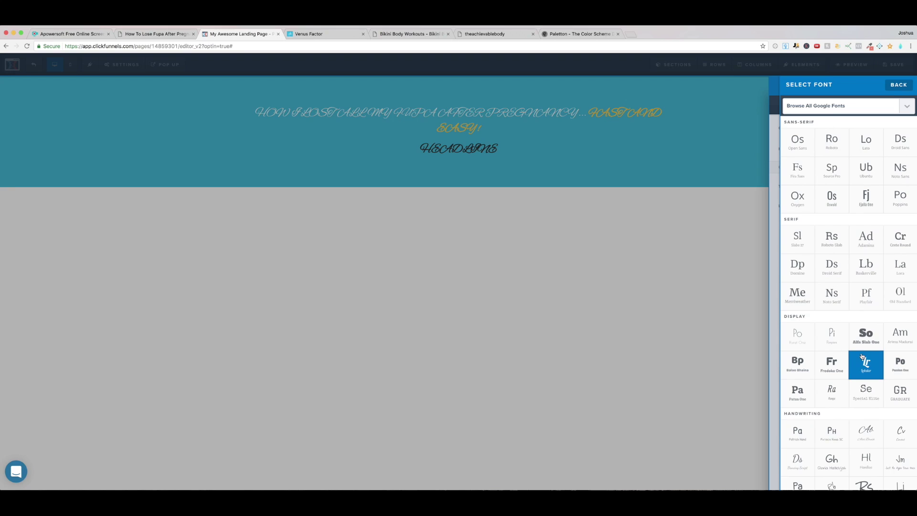
click(842, 277)
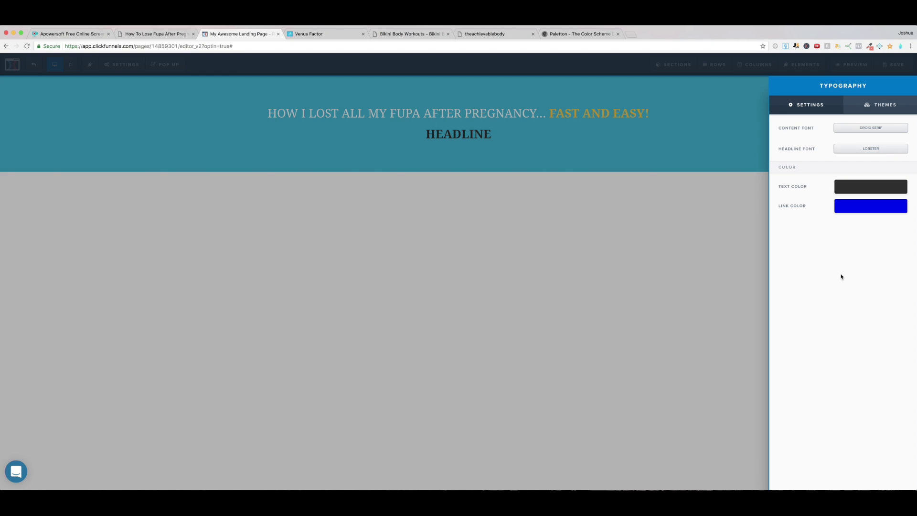
Try the handwriting fonts Rock Salt and Patrick Hand SC as the page's content font
click(873, 130)
scroll(853, 296, down, 3)
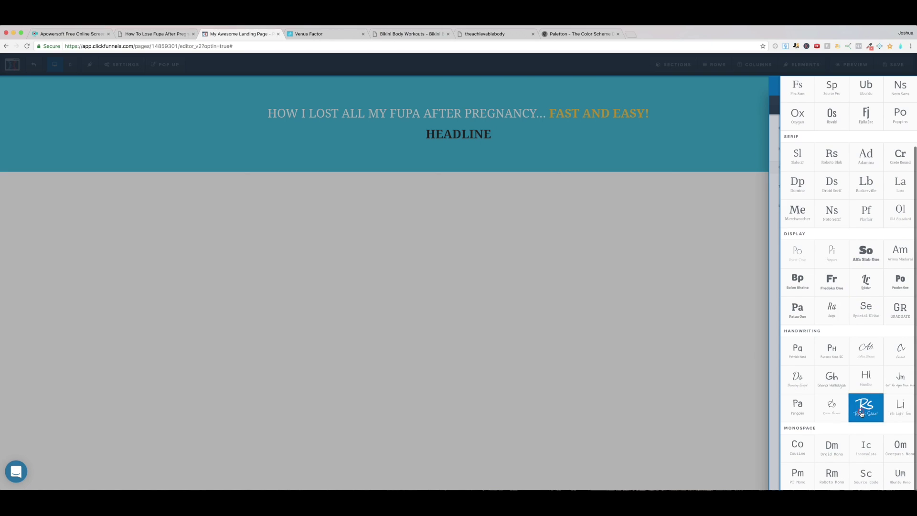
click(862, 407)
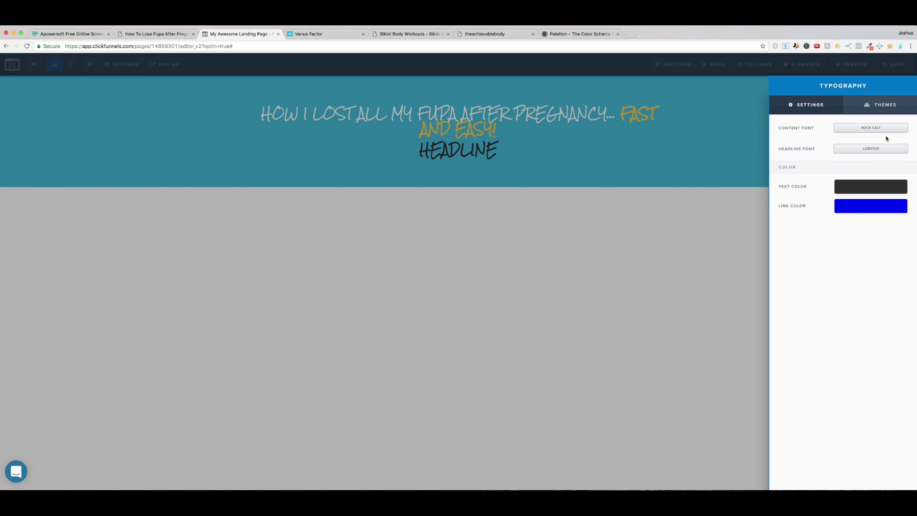
click(884, 153)
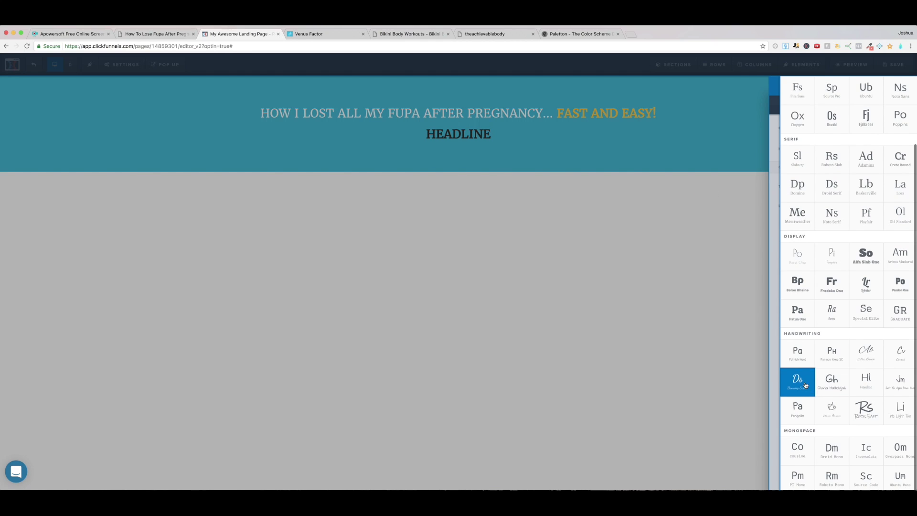
click(828, 362)
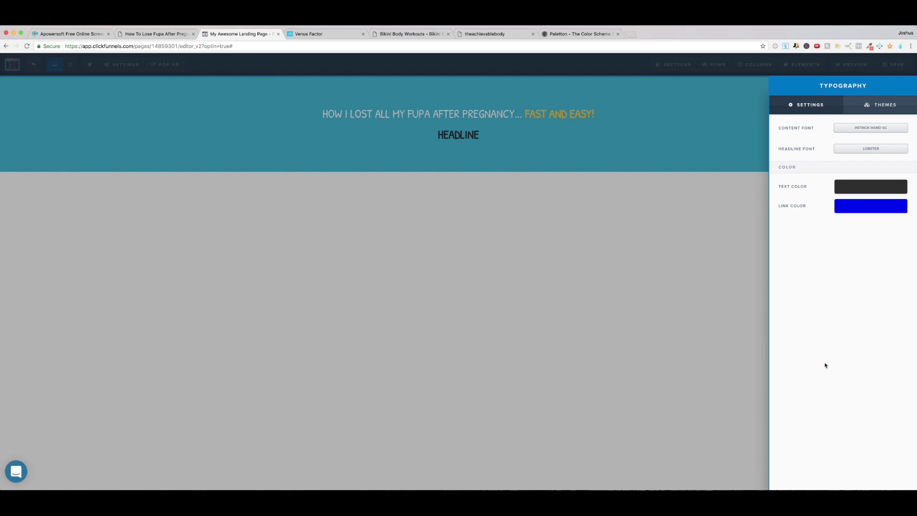
Try the display fonts Patua One and Pompiere as the page's content font
click(867, 128)
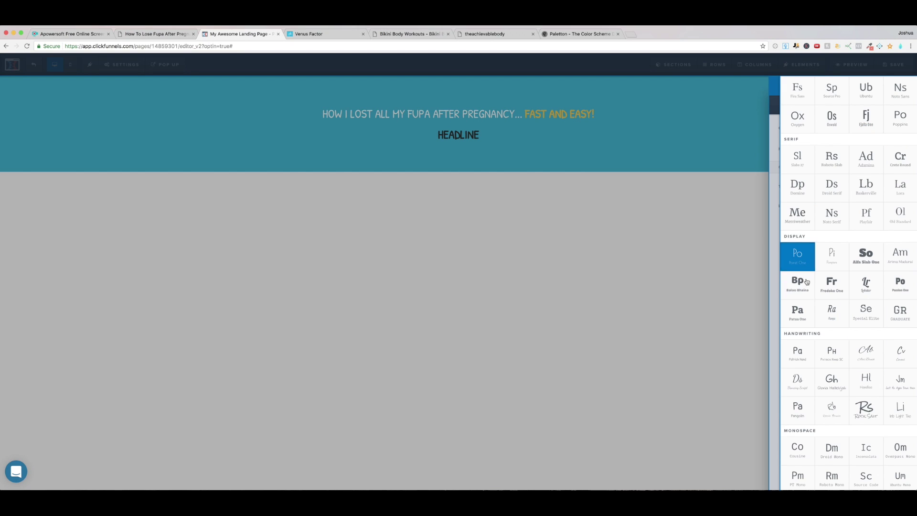
click(797, 309)
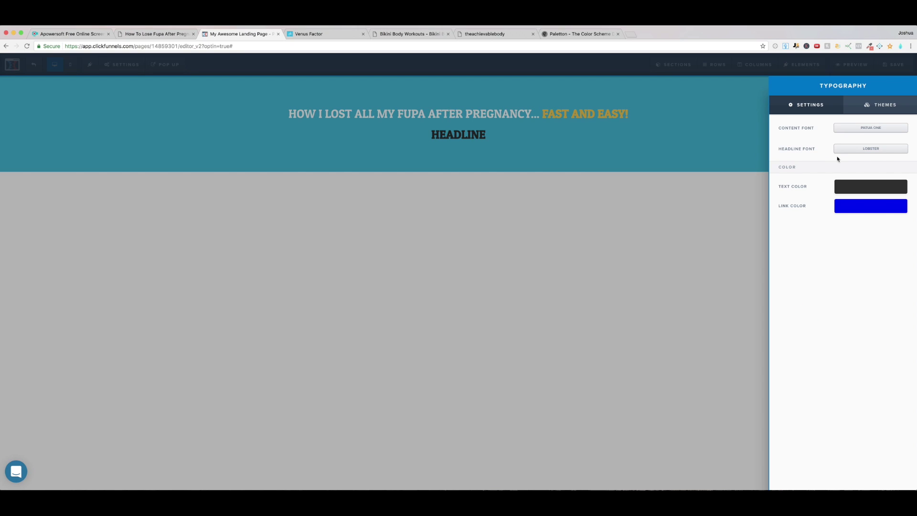
click(856, 129)
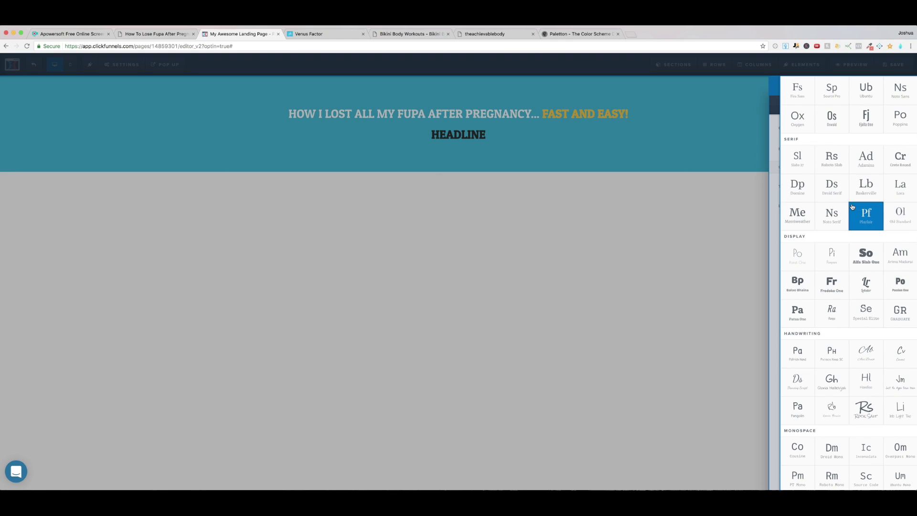
scroll(851, 239, up, 3)
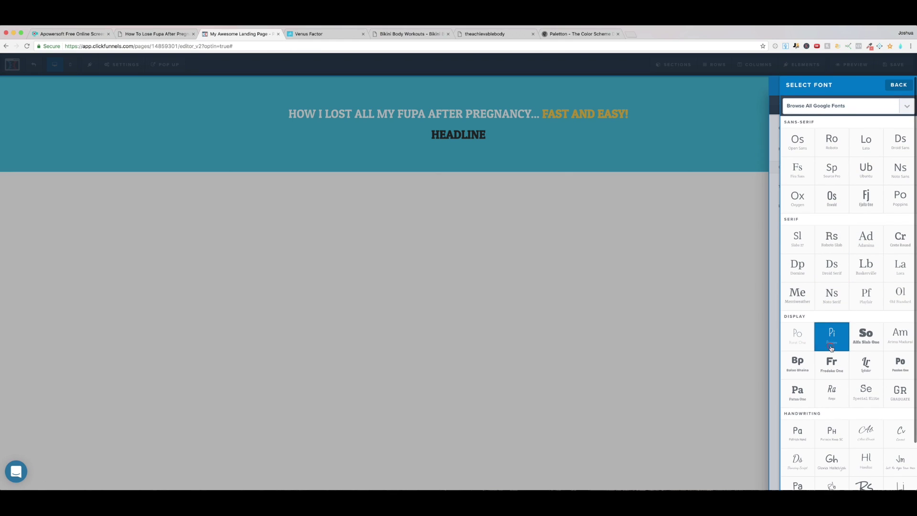
click(832, 338)
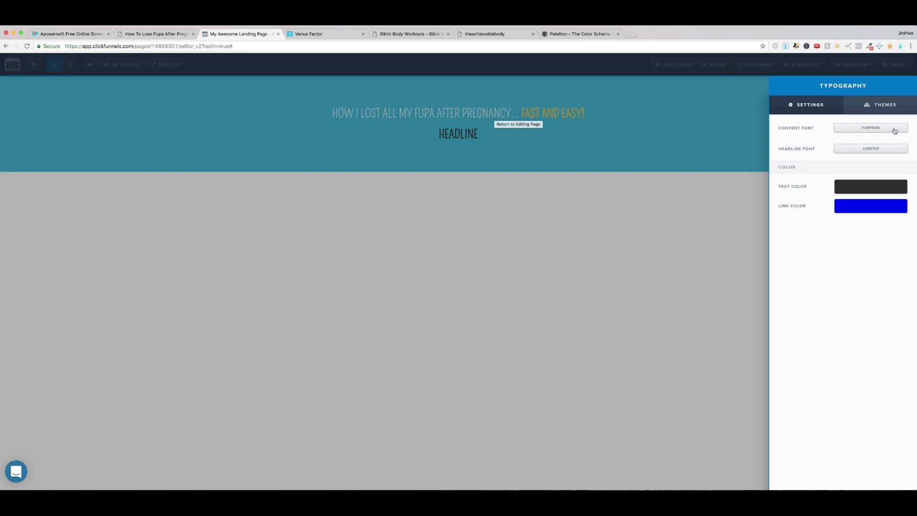
Set the page's content font to Cabin from the full Google Fonts list and close the typography settings
click(872, 131)
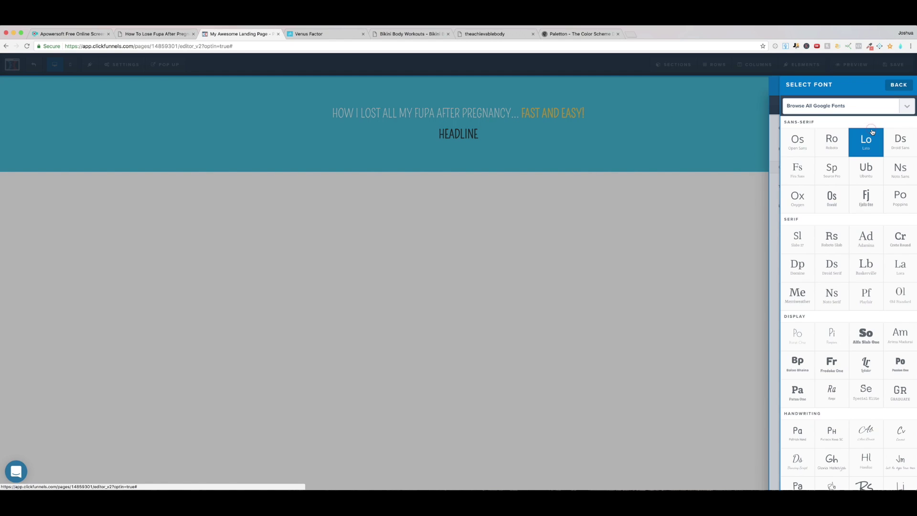
click(822, 109)
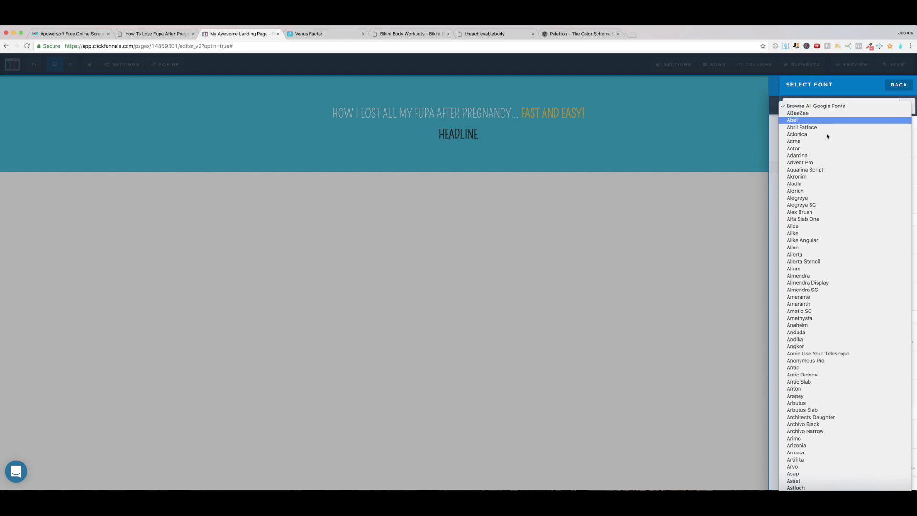
scroll(827, 260, down, 3)
scroll(826, 261, down, 10)
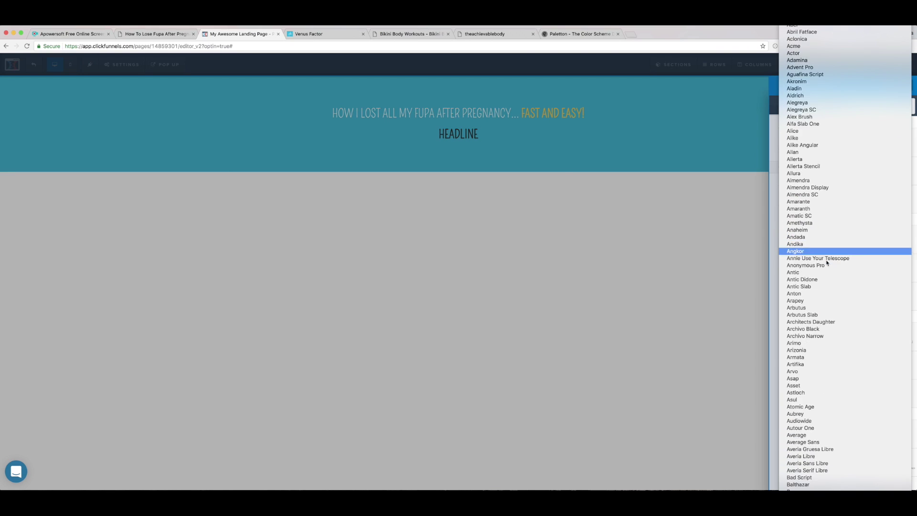
scroll(827, 262, down, 11)
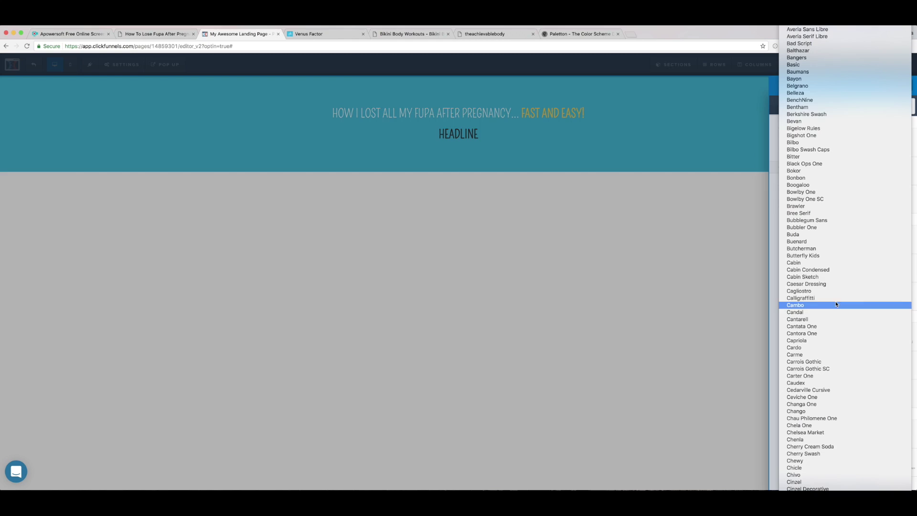
click(836, 266)
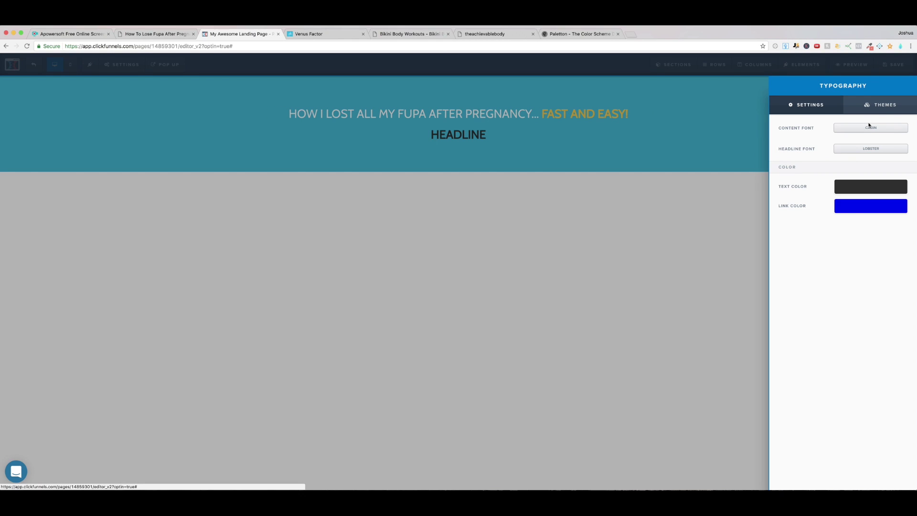
click(609, 185)
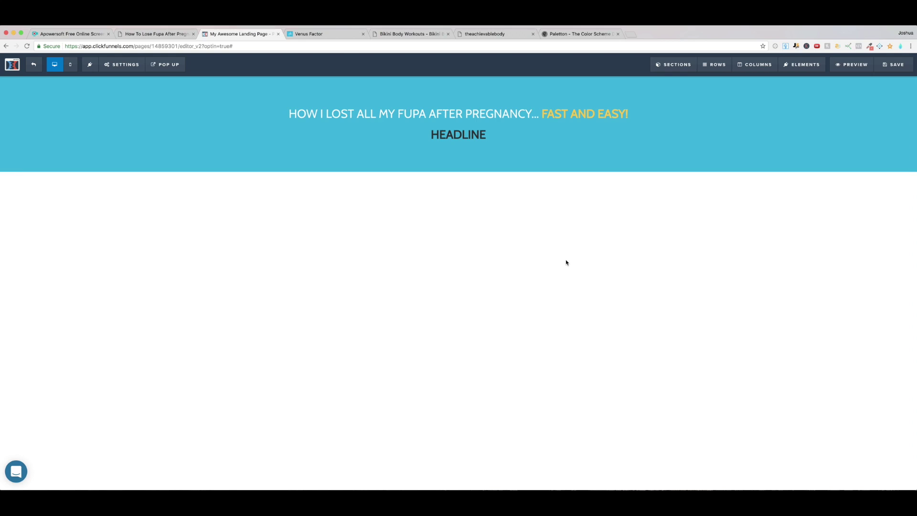
Switch to the Venus Factor site and examine the fonts of its main headline and product section
click(303, 34)
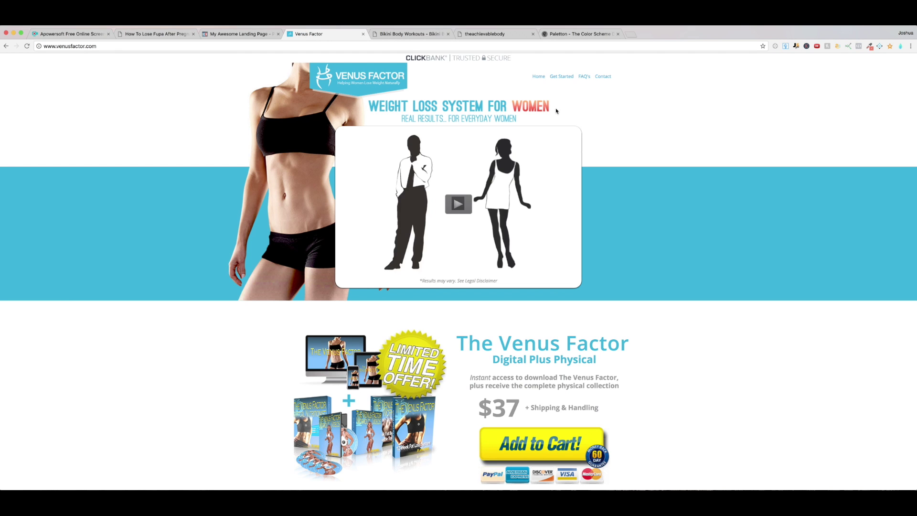
scroll(663, 131, down, 2)
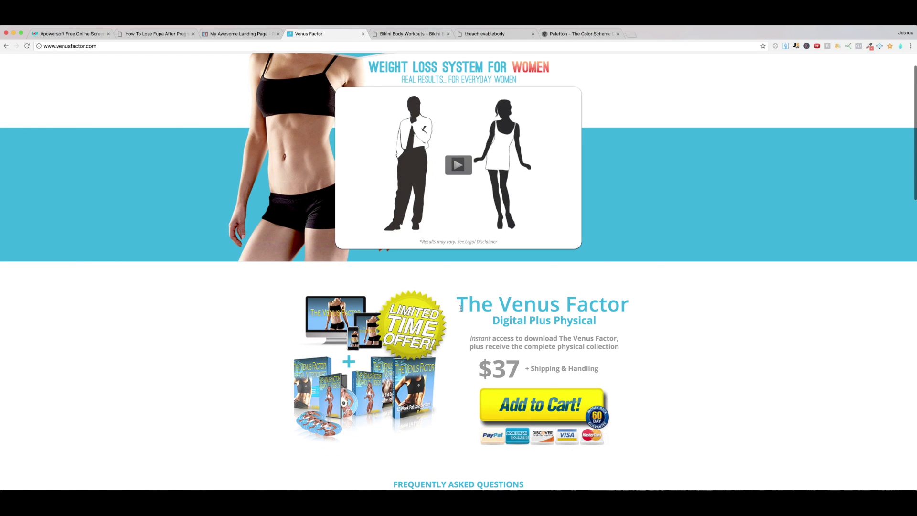
drag(461, 308, 601, 324)
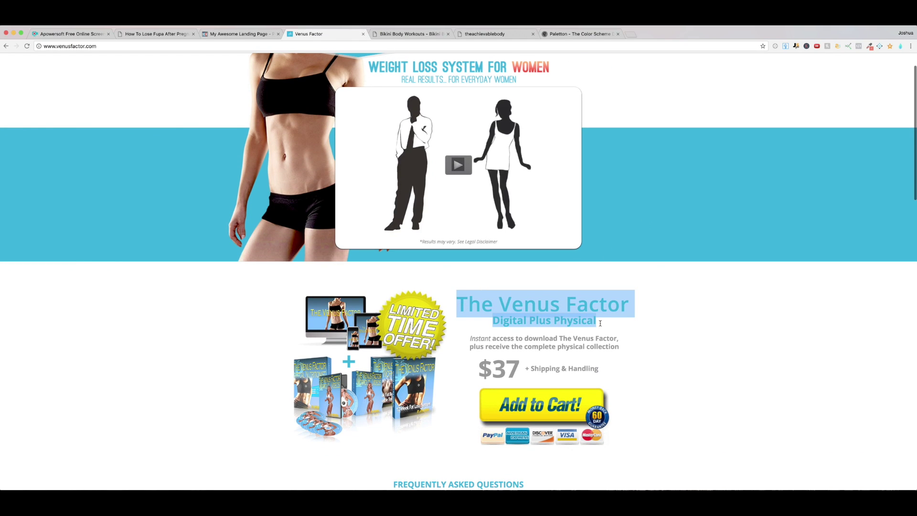
click(674, 323)
scroll(658, 321, up, 2)
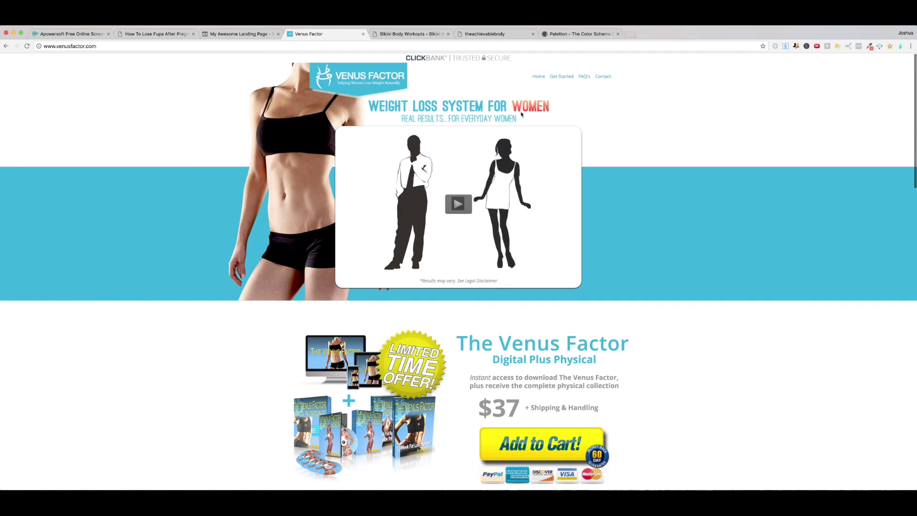
scroll(496, 152, down, 5)
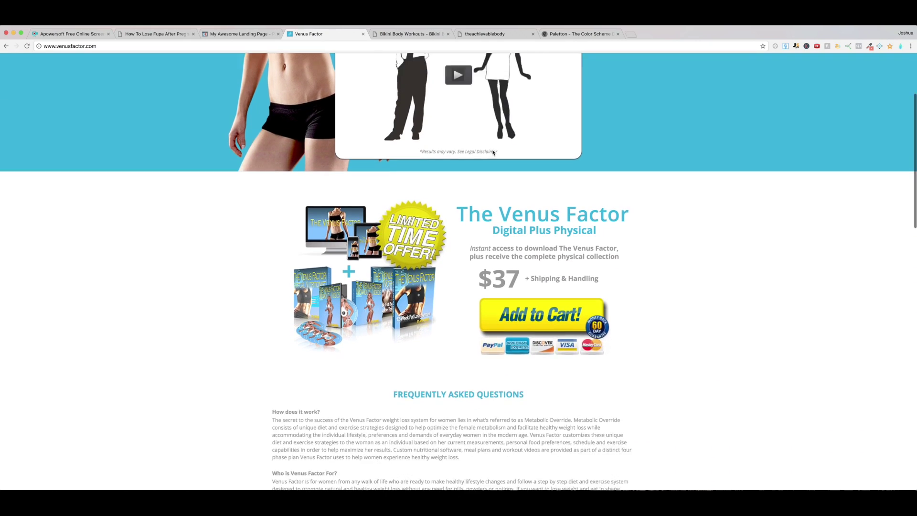
scroll(497, 153, up, 5)
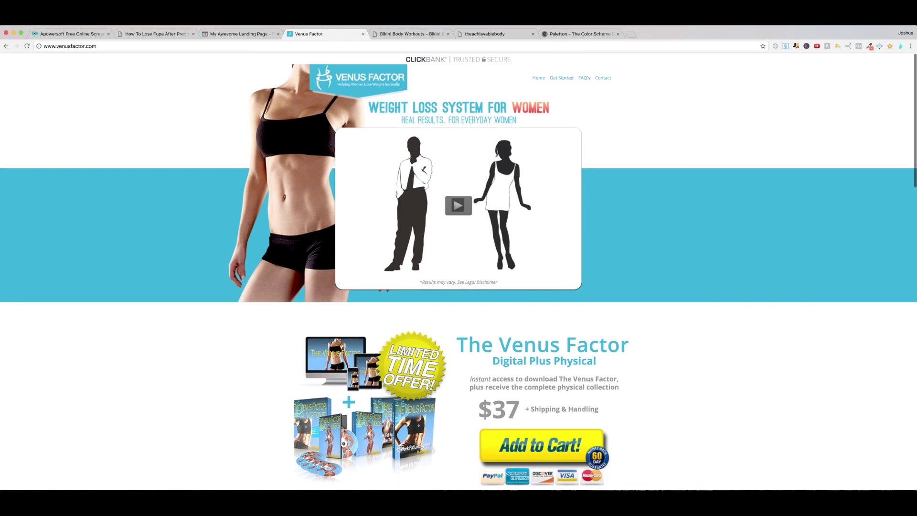
Return to the ClickFunnels page editor and try Bigelow Rules from the full font list as the page's content font
click(236, 37)
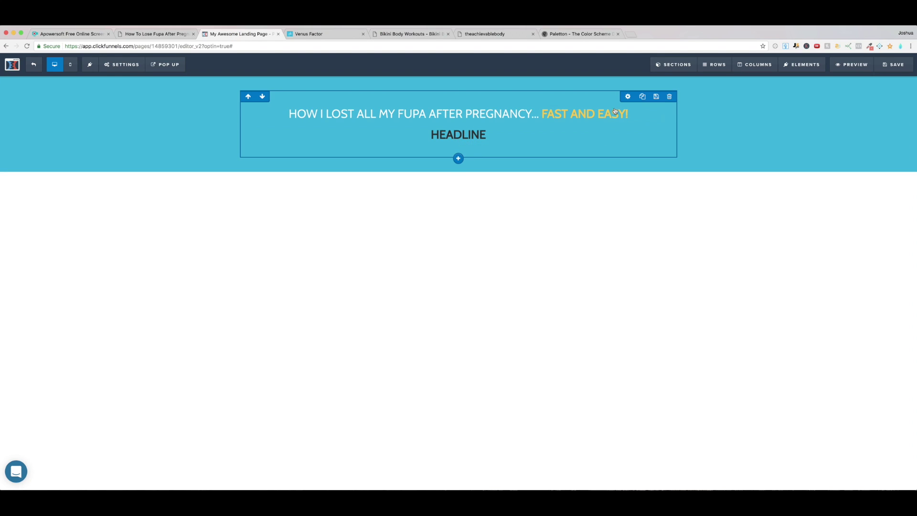
mouse_move(119, 67)
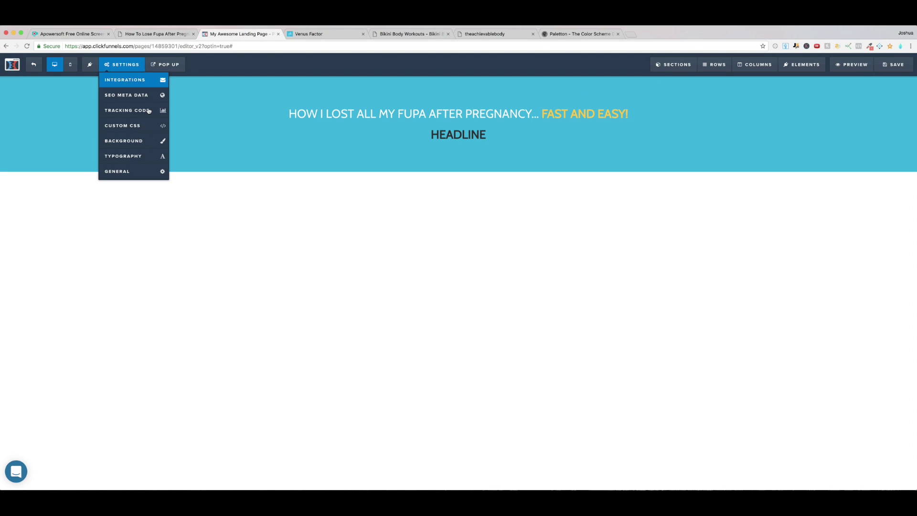
click(140, 155)
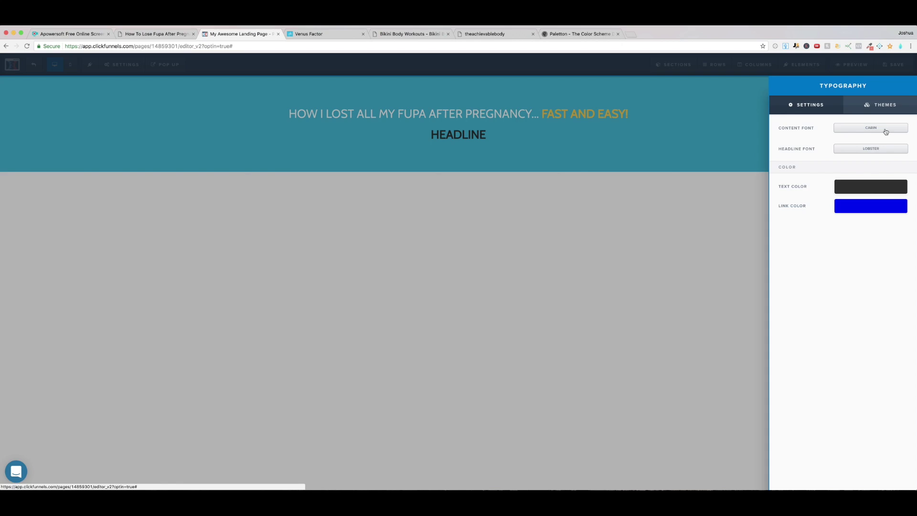
click(884, 128)
click(836, 106)
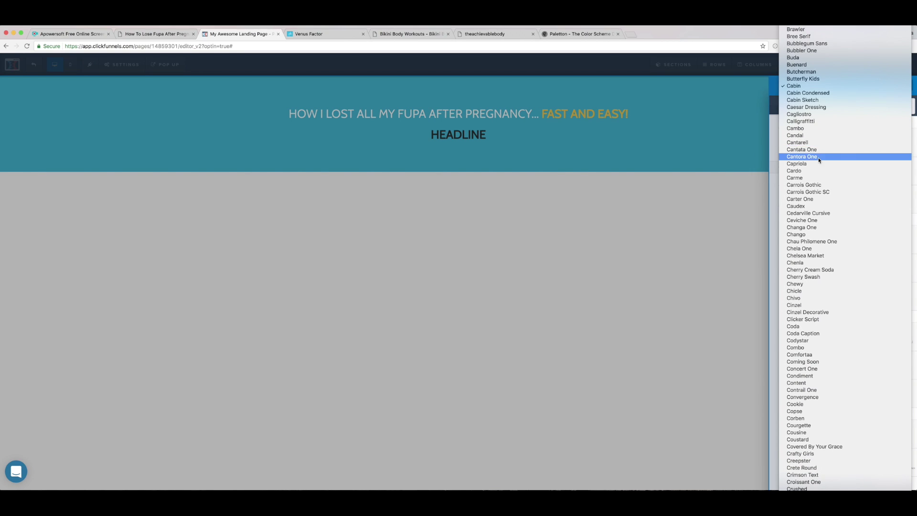
scroll(819, 153, up, 10)
scroll(819, 160, up, 5)
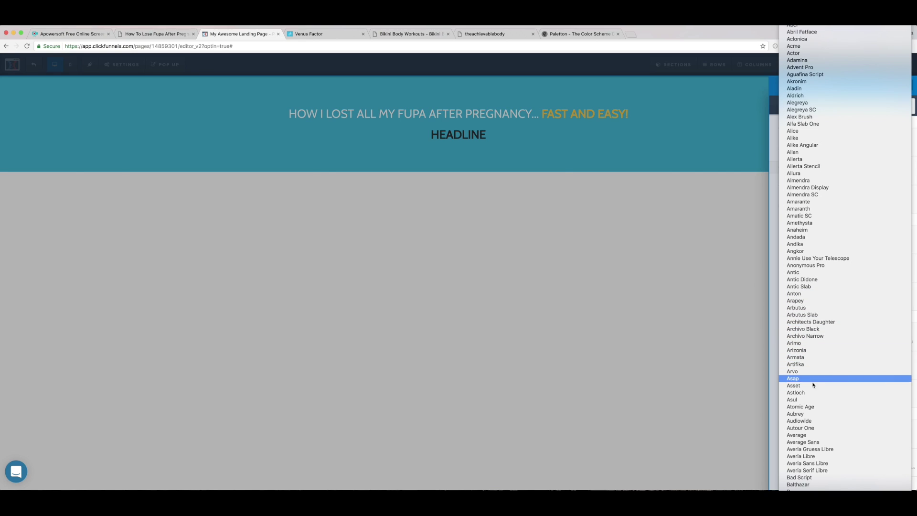
scroll(817, 396, down, 1)
scroll(817, 395, down, 20)
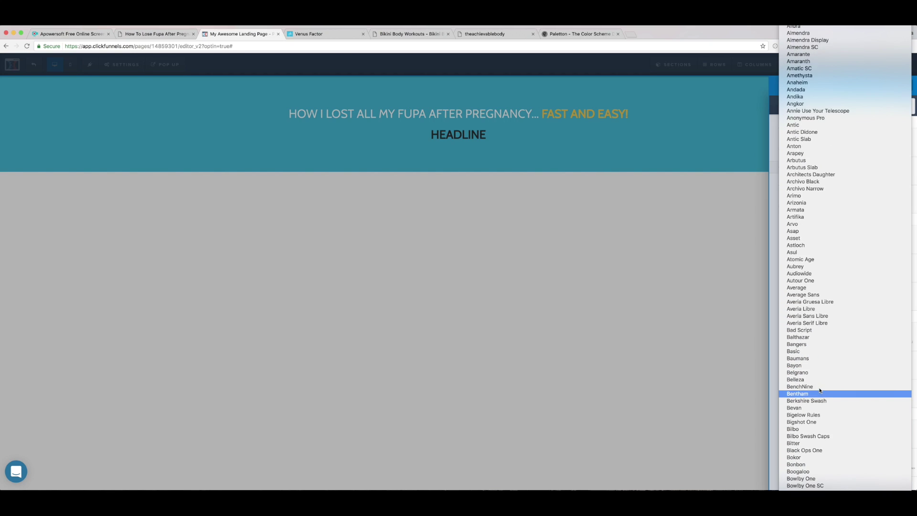
scroll(819, 395, up, 10)
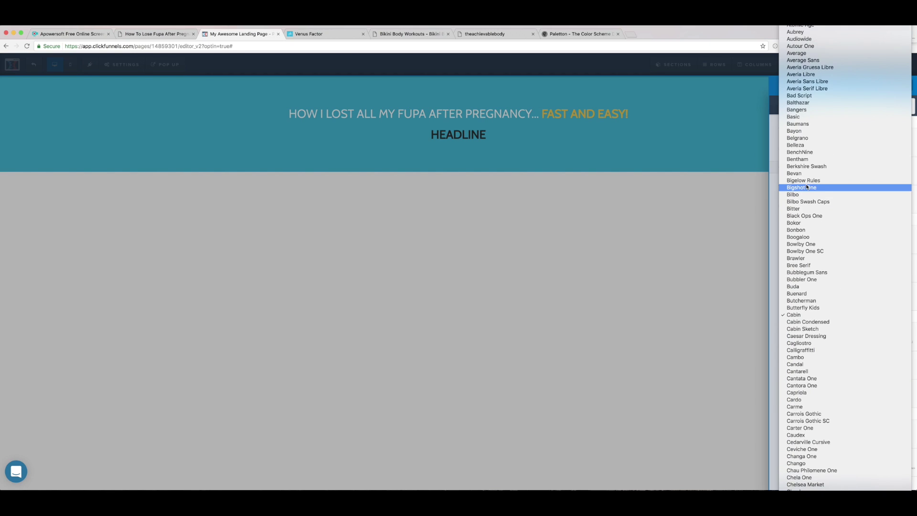
click(812, 181)
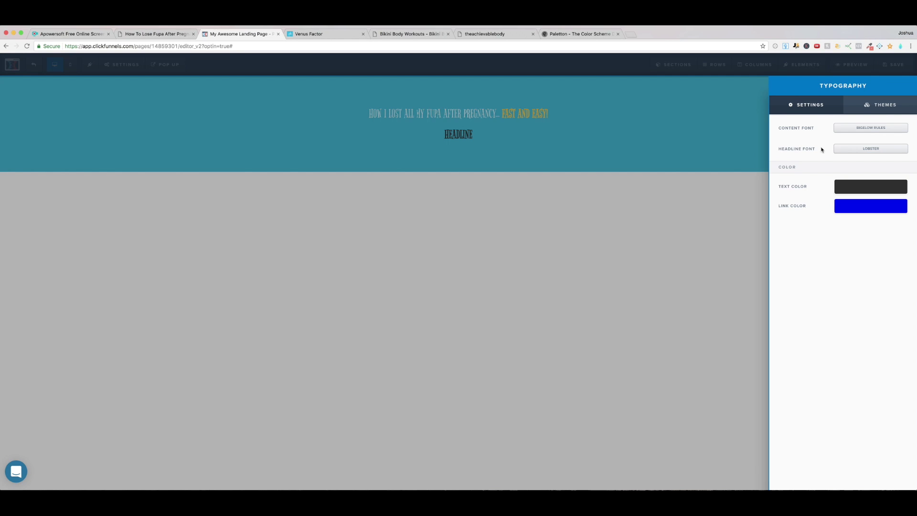
Set the page's content font to the display font Pompiere and close the typography settings
click(869, 130)
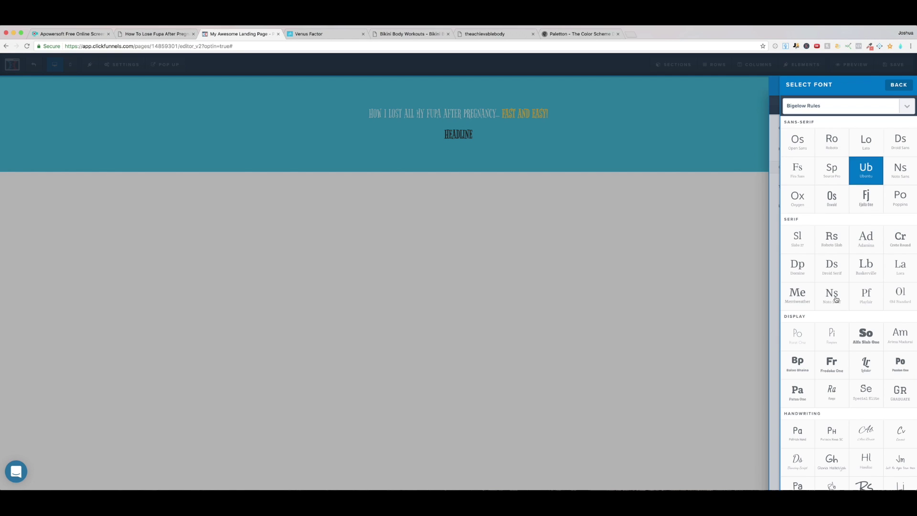
scroll(855, 379, down, 3)
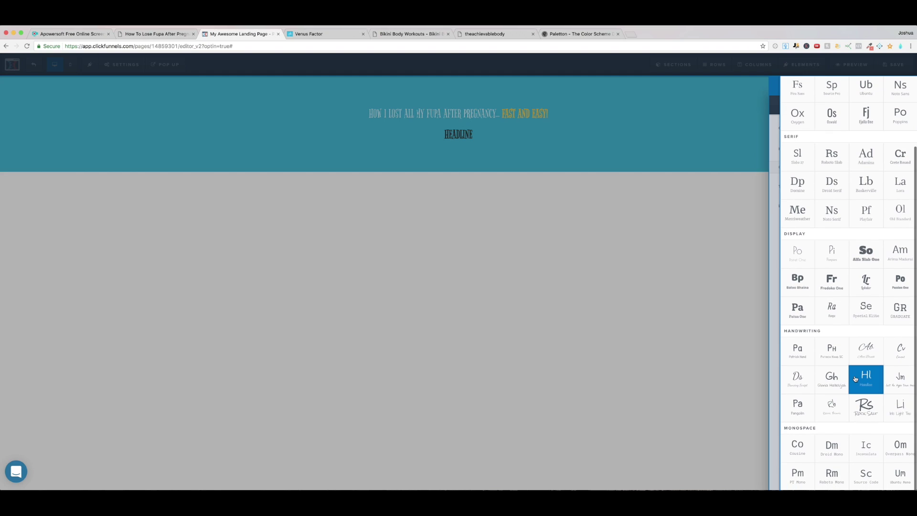
click(835, 298)
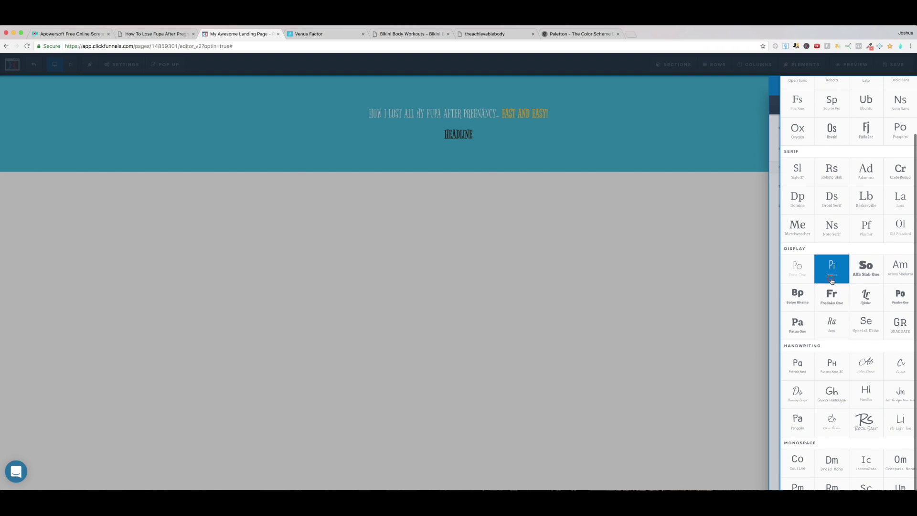
click(596, 267)
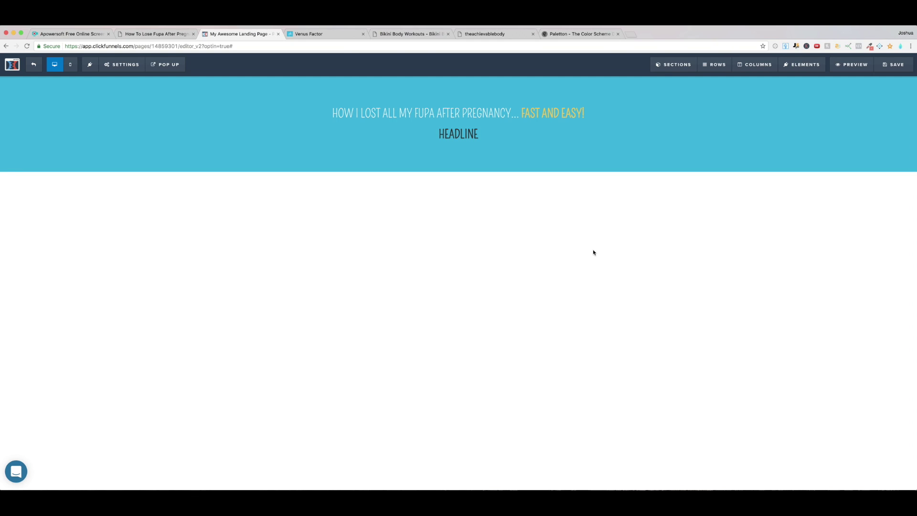
Try the Headline Text type on the main "How I lost all my fupa" headline and restore Content Text
mouse_move(579, 116)
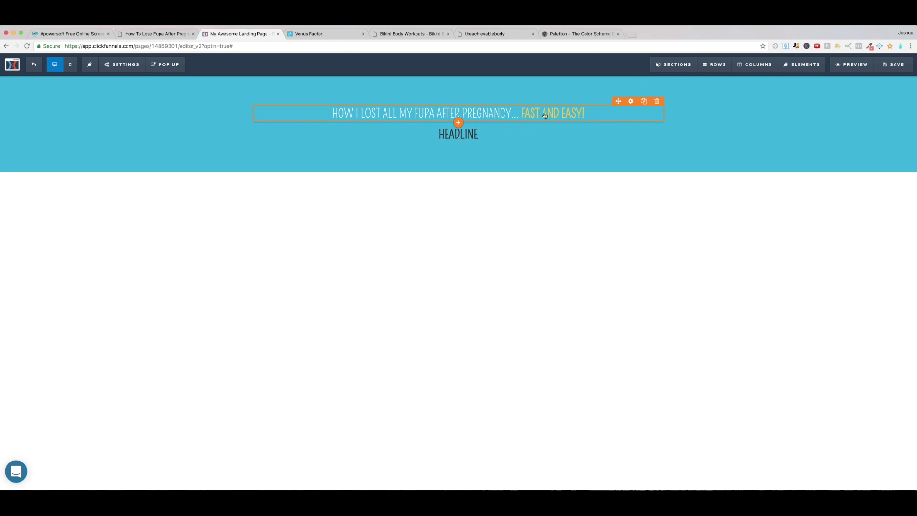
click(631, 102)
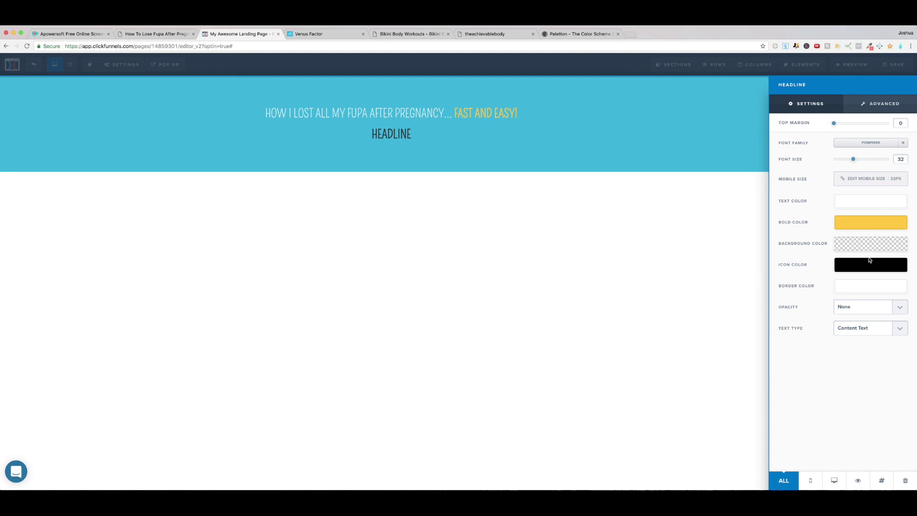
click(866, 330)
click(868, 336)
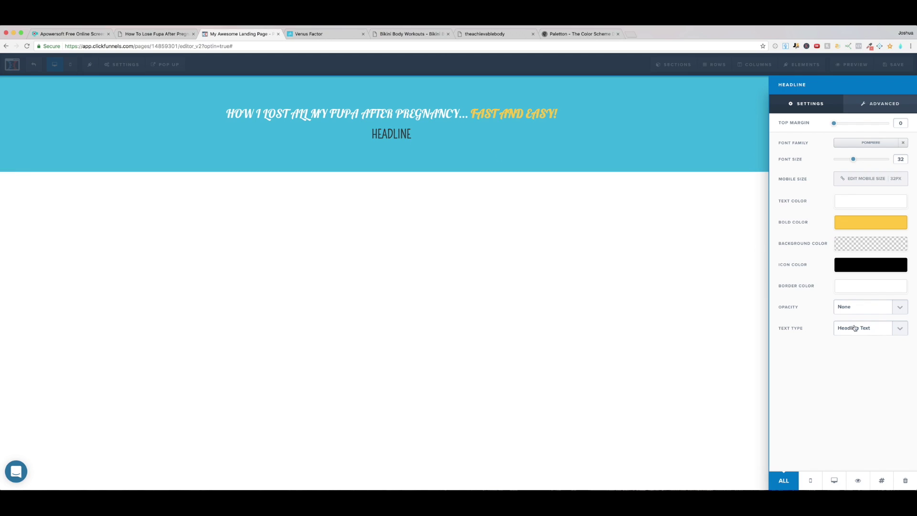
click(855, 328)
click(854, 321)
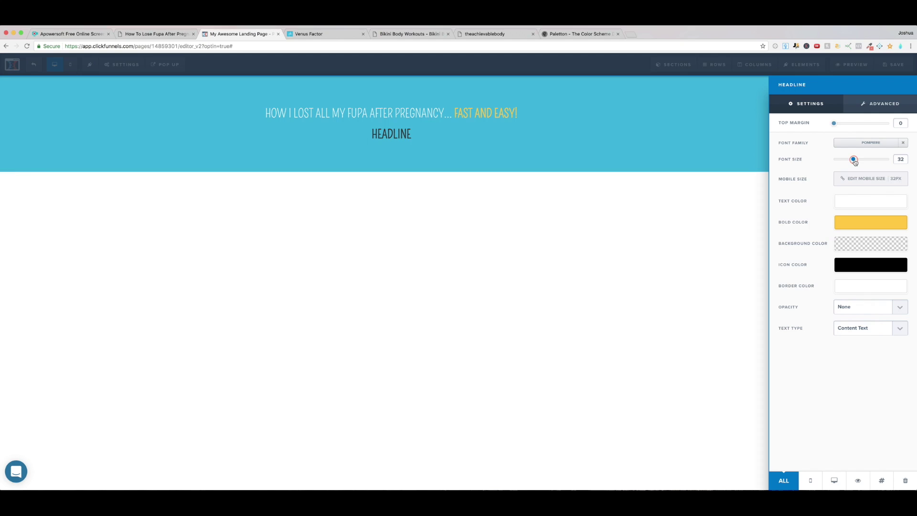
Set the main headline's font size to 48 and close its settings
drag(854, 160, 858, 163)
double_click(907, 159)
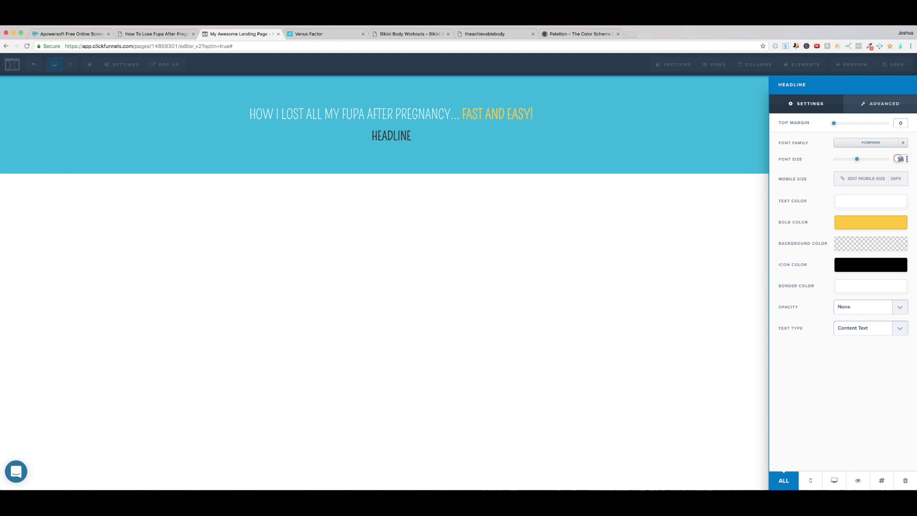
text(52)
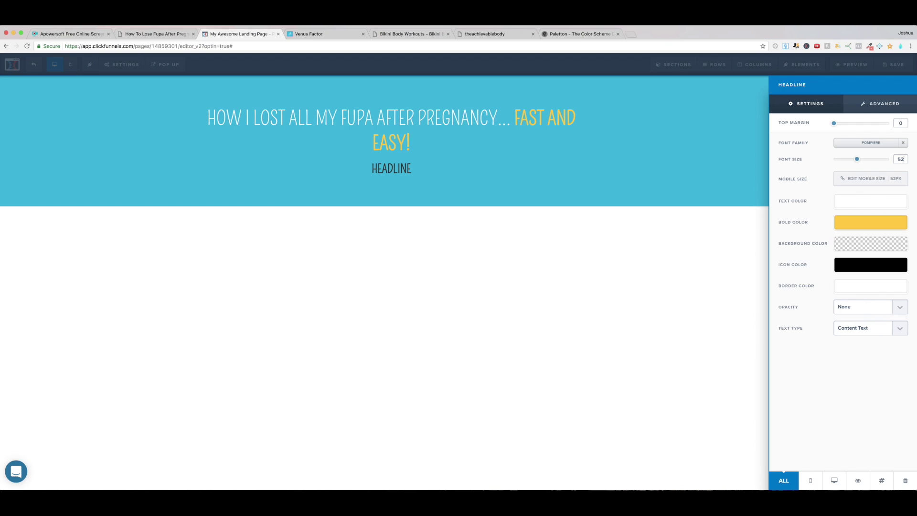
key(BackSpace)
text(0)
key(BackSpace)
key(BackSpace)
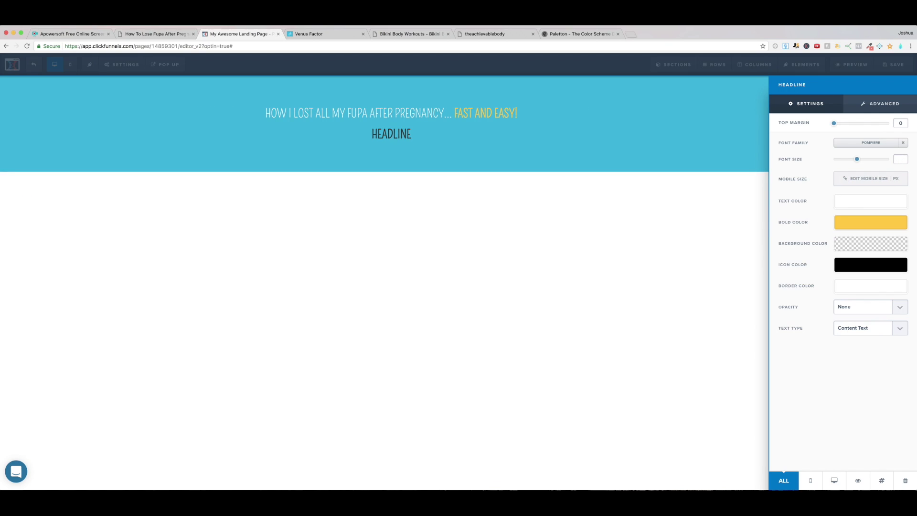
text(48)
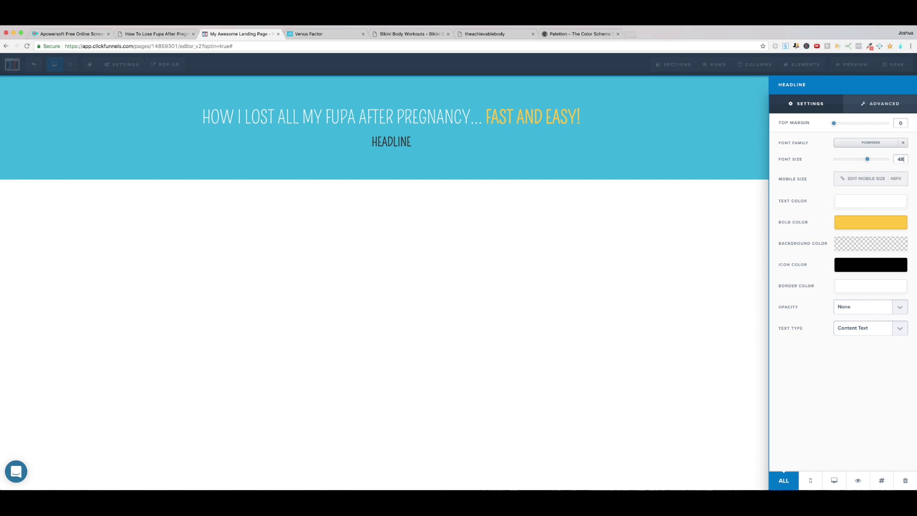
drag(871, 164, 867, 160)
click(630, 315)
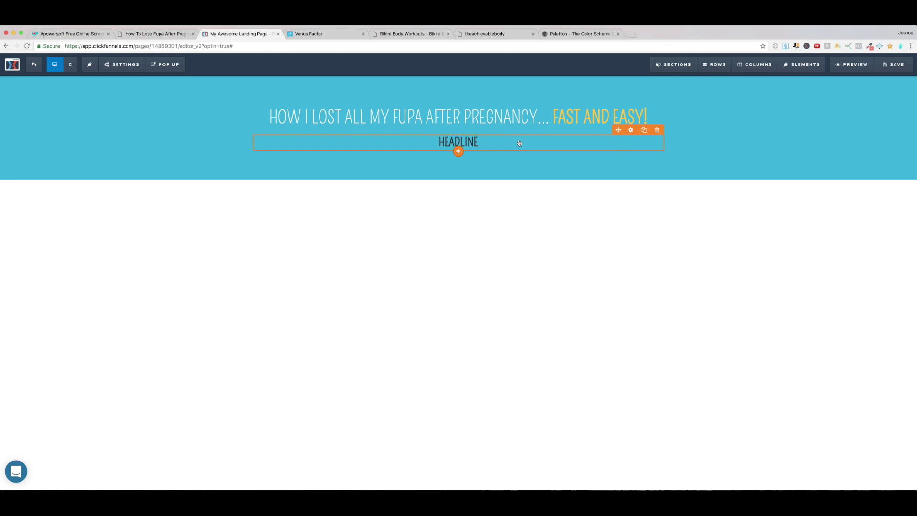
Set the top margin of the placeholder headline below the main one to 0 and close its settings
click(632, 132)
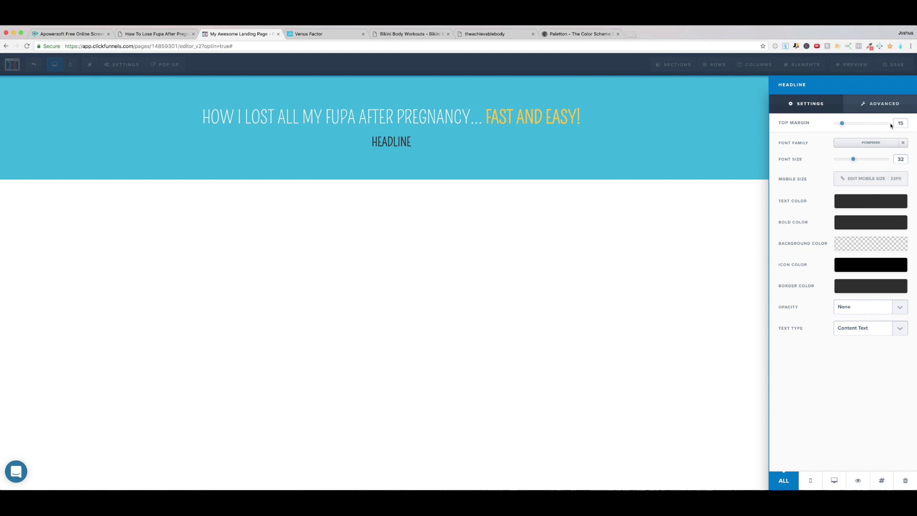
drag(904, 123, 893, 128)
text(0)
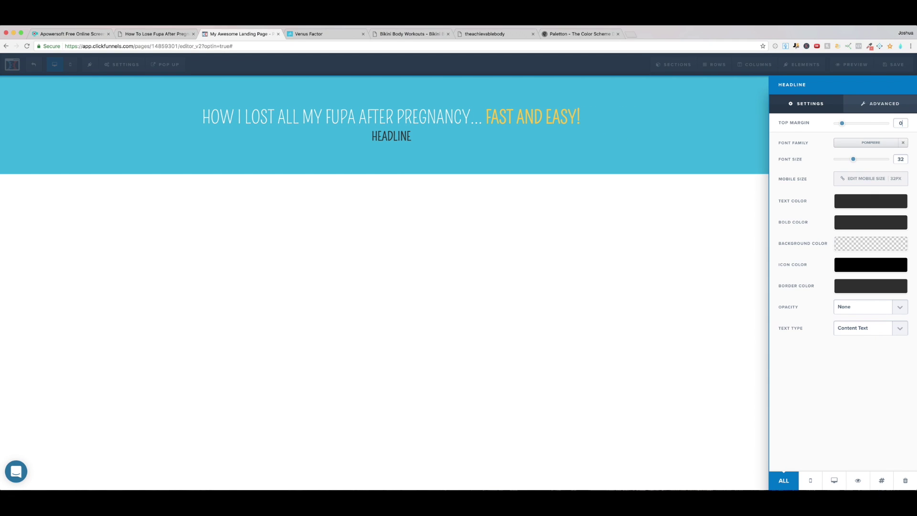
click(582, 229)
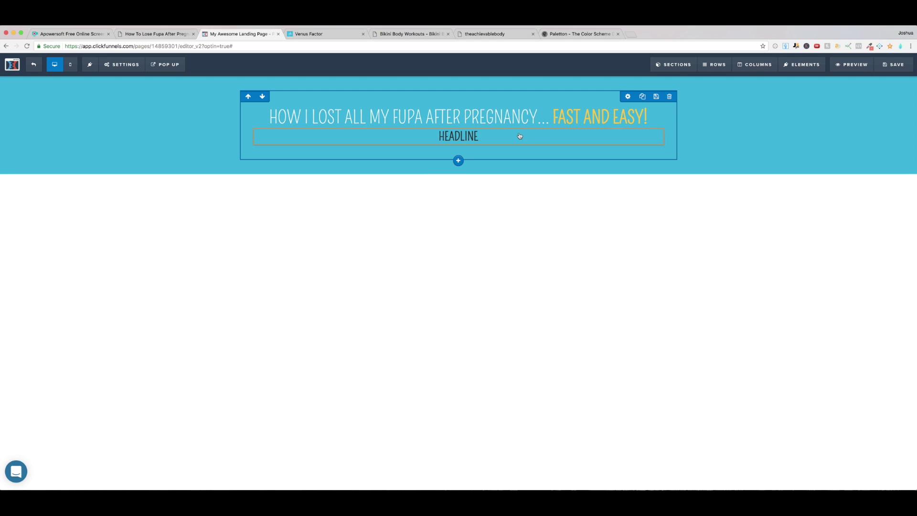
Delete the second, placeholder headline through the element manager
mouse_move(631, 132)
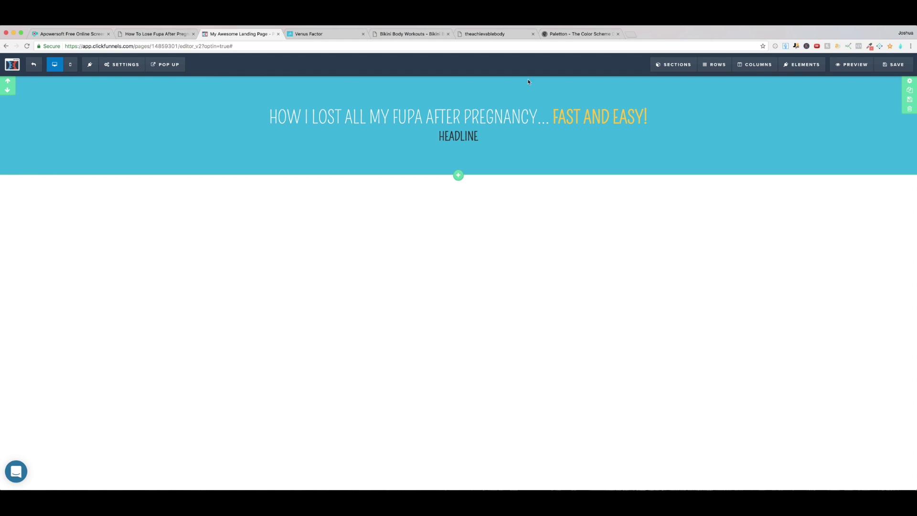
mouse_move(808, 68)
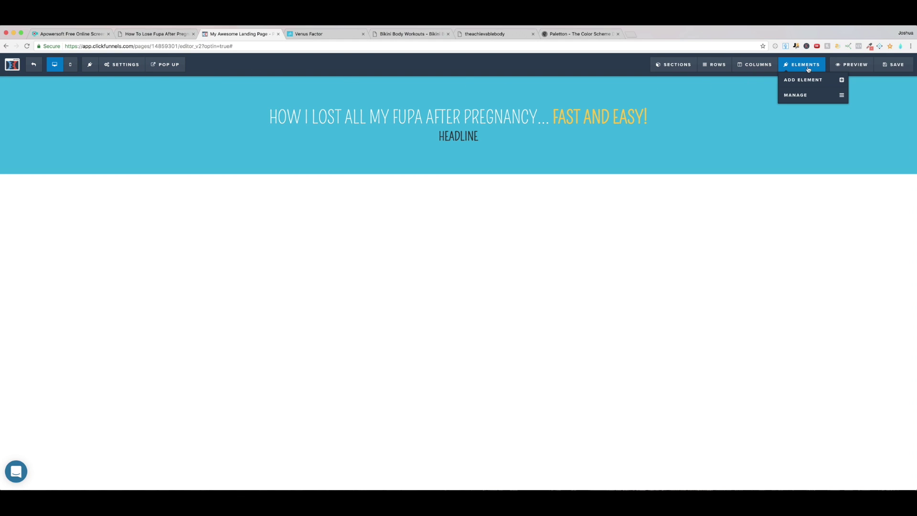
click(812, 96)
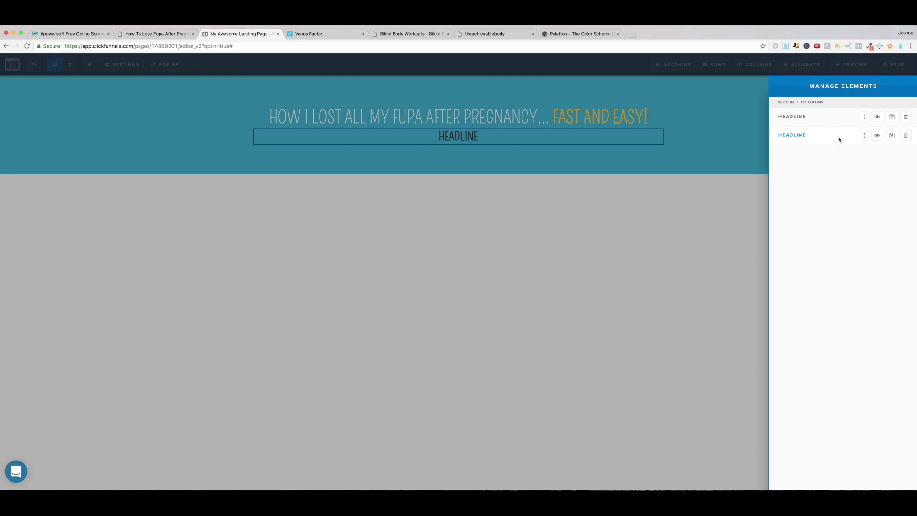
click(906, 136)
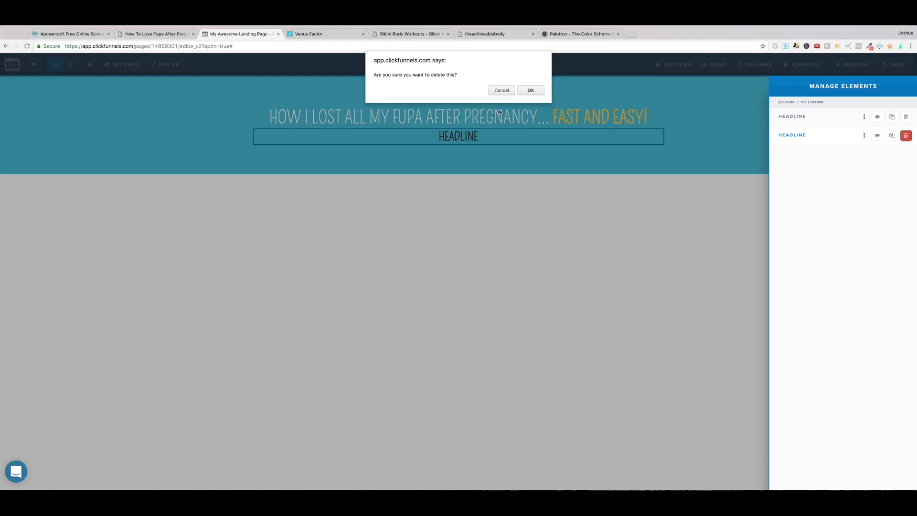
click(532, 91)
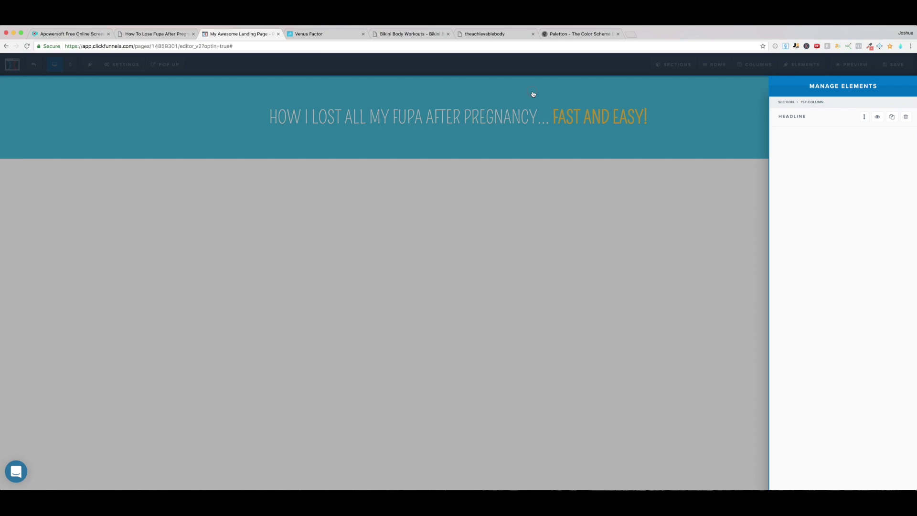
Close the element manager and save the landing page
click(568, 205)
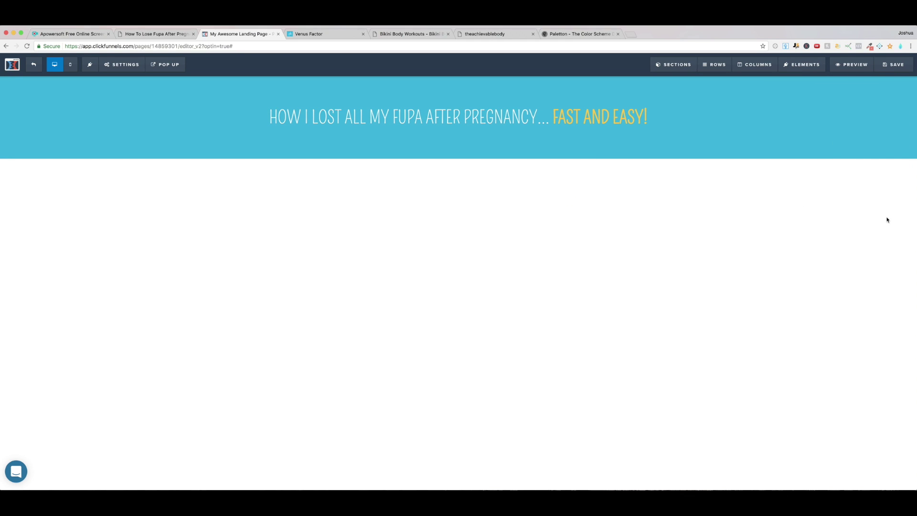
click(891, 66)
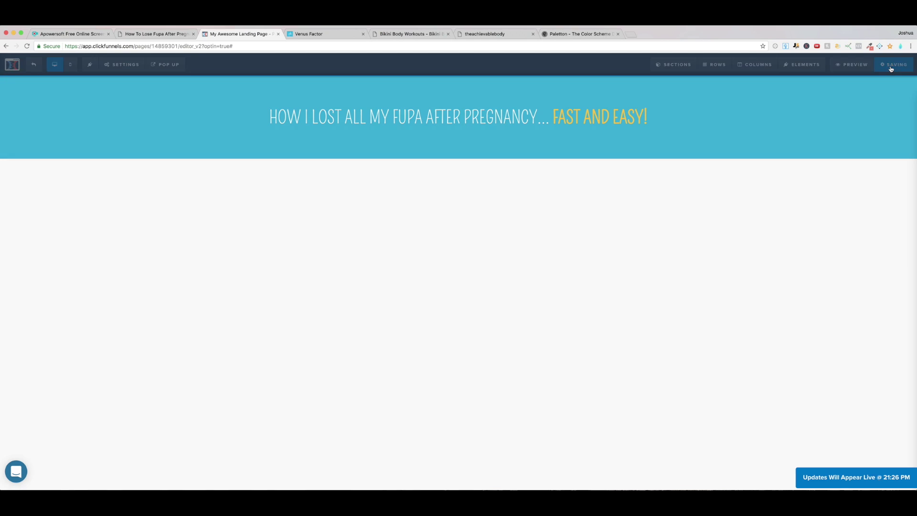
Compare the headline sections of the Venus Factor, Bikini Body Workouts and theachievablebody reference sites, and return to the page editor
key(ctrl+Tab)
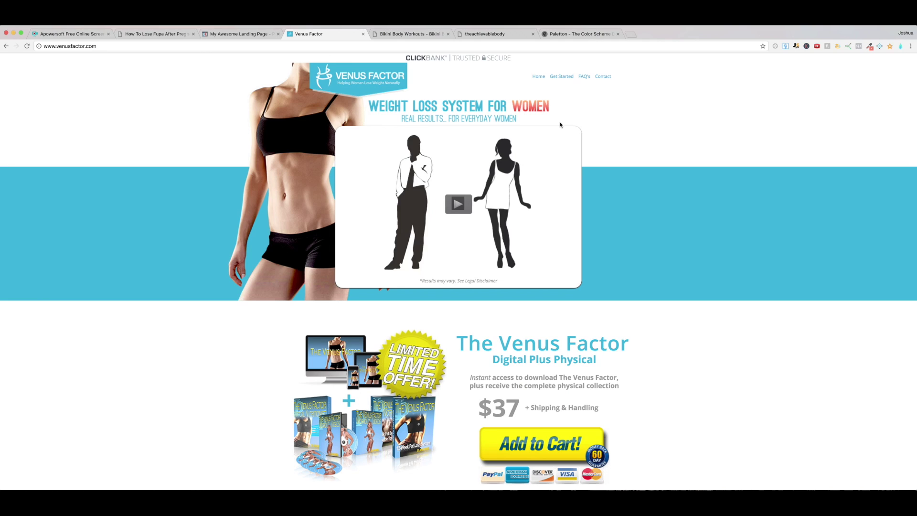
click(417, 34)
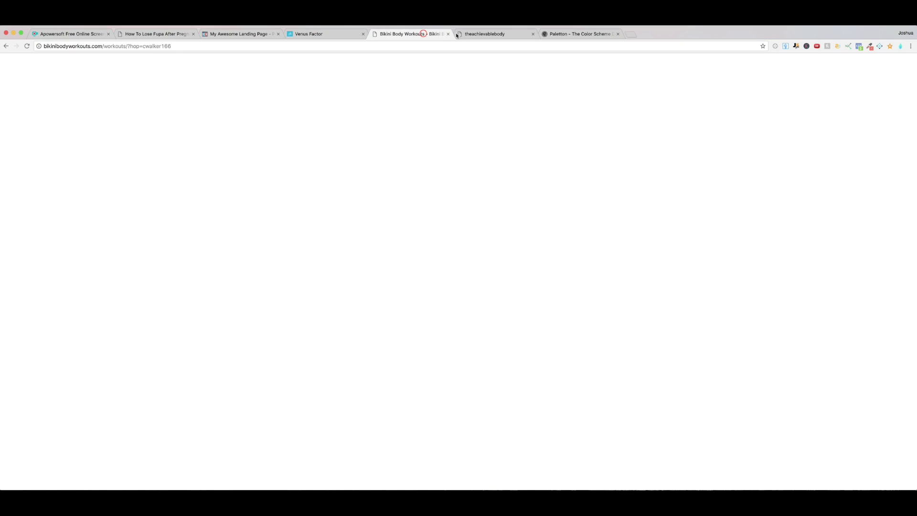
click(493, 35)
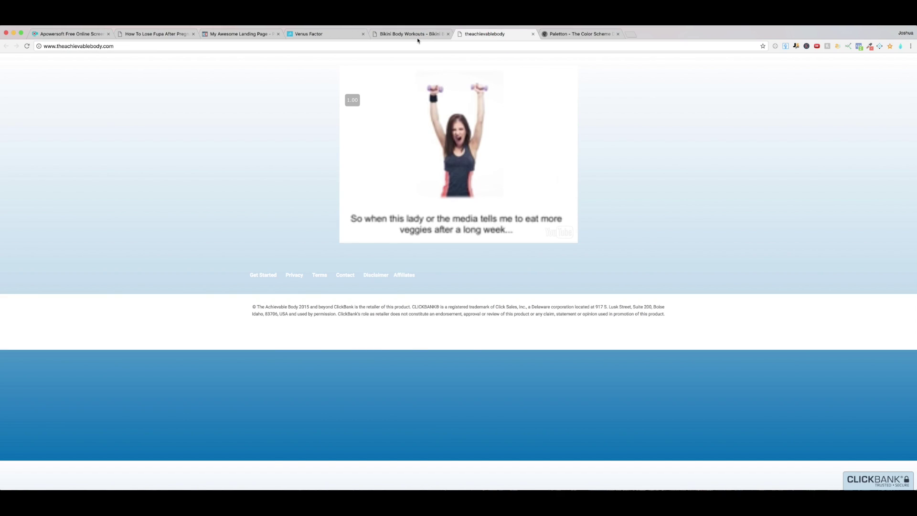
click(419, 35)
scroll(393, 167, down, 1)
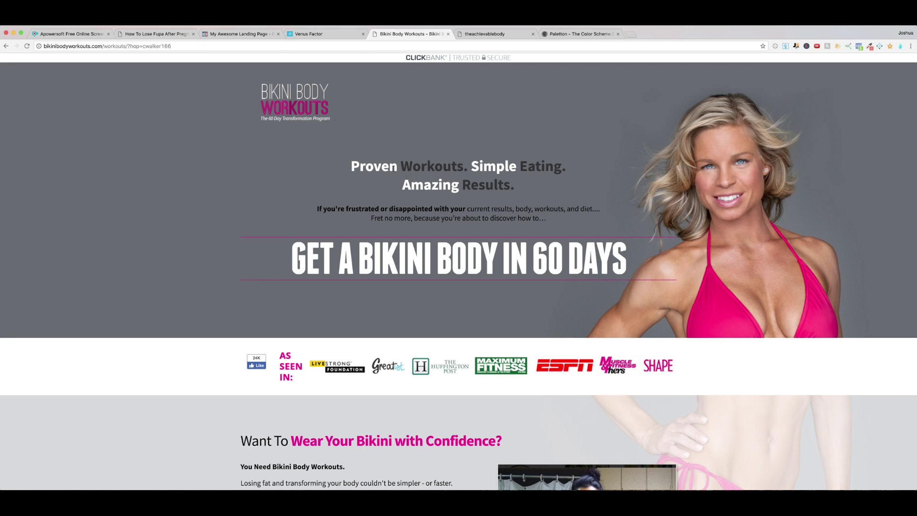
click(325, 35)
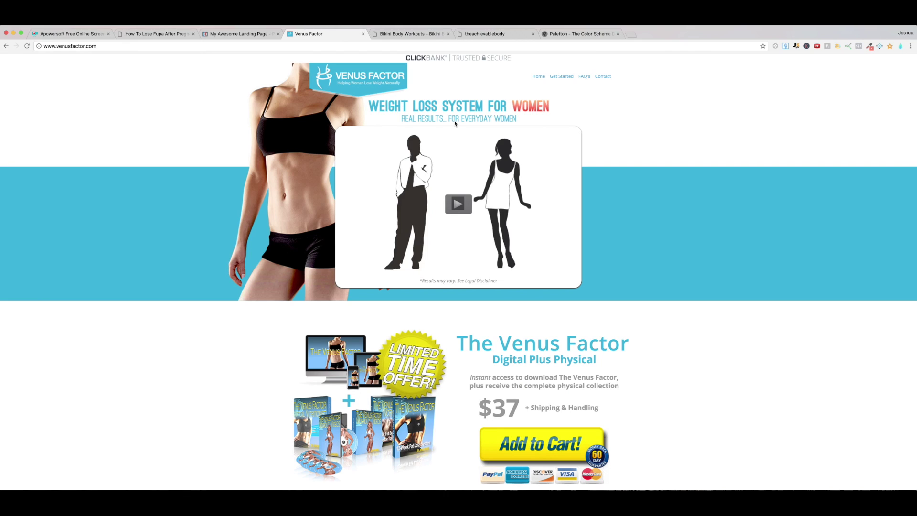
click(257, 35)
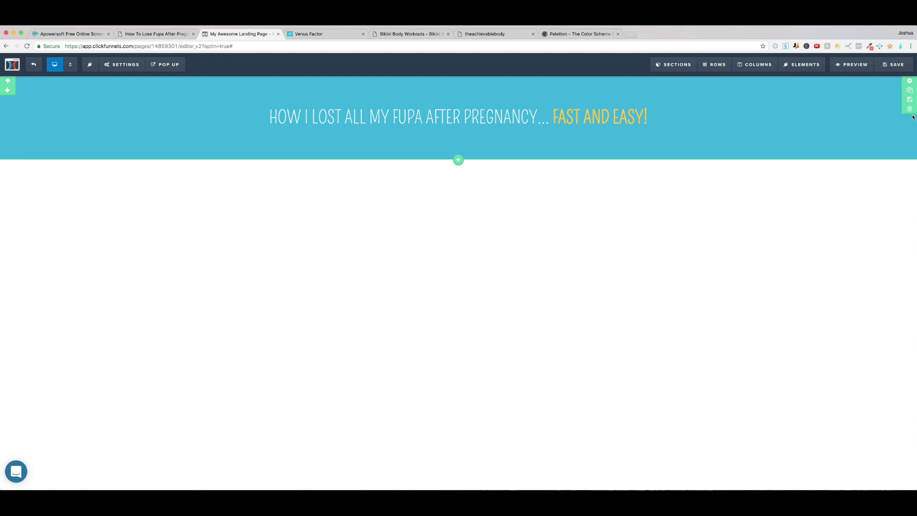
Try cloning the blue headline section and its row, deleting each duplicate
click(910, 92)
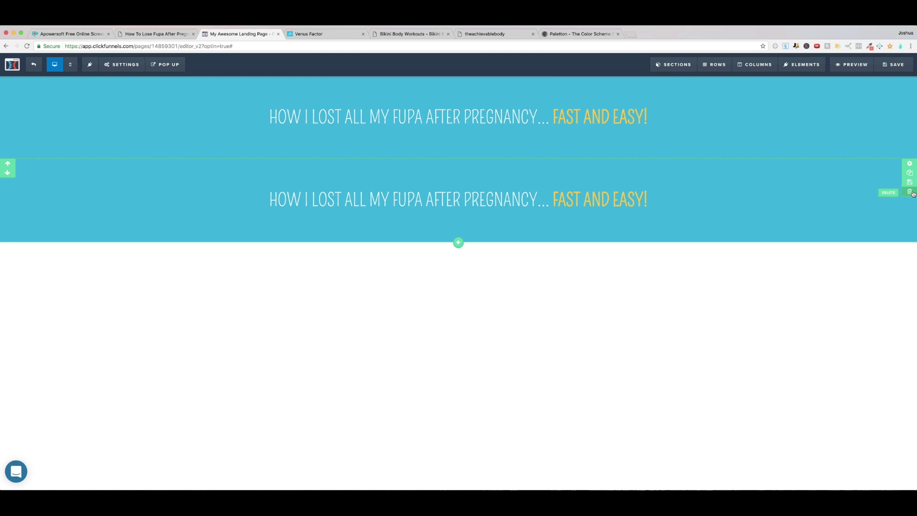
click(910, 192)
click(531, 90)
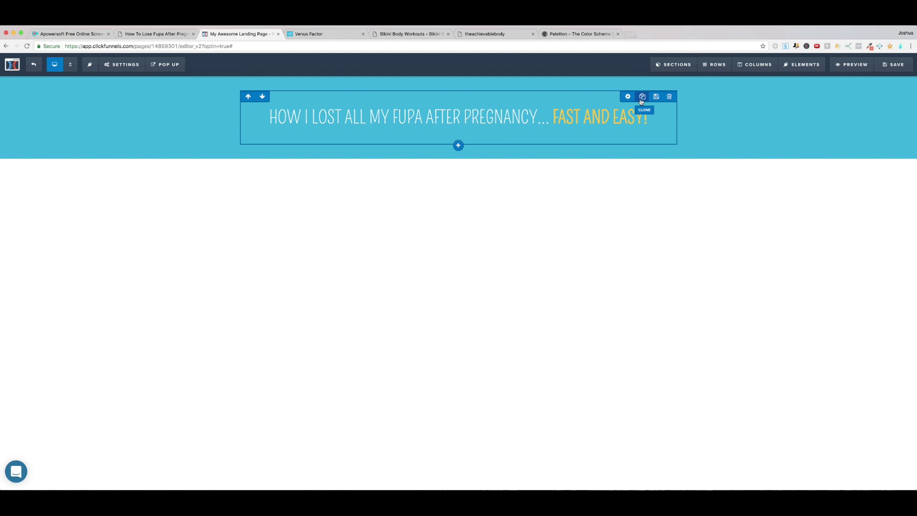
click(644, 97)
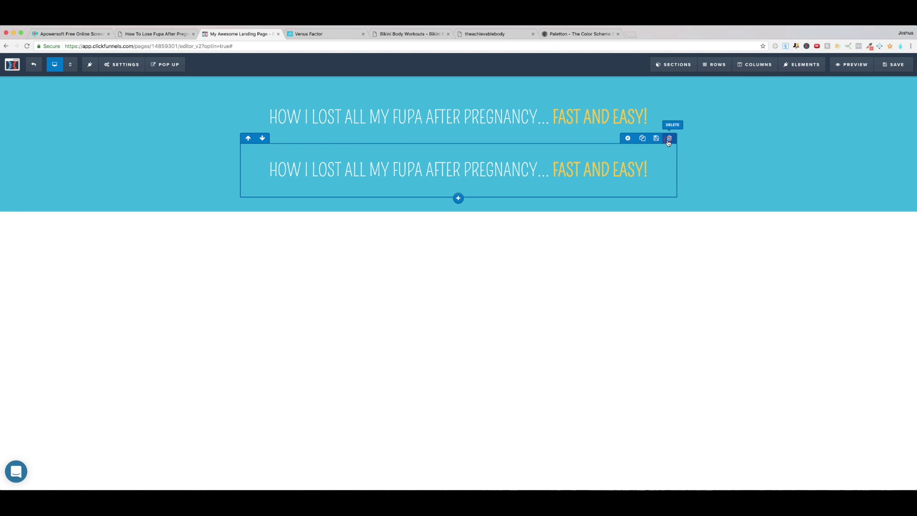
click(669, 139)
click(536, 91)
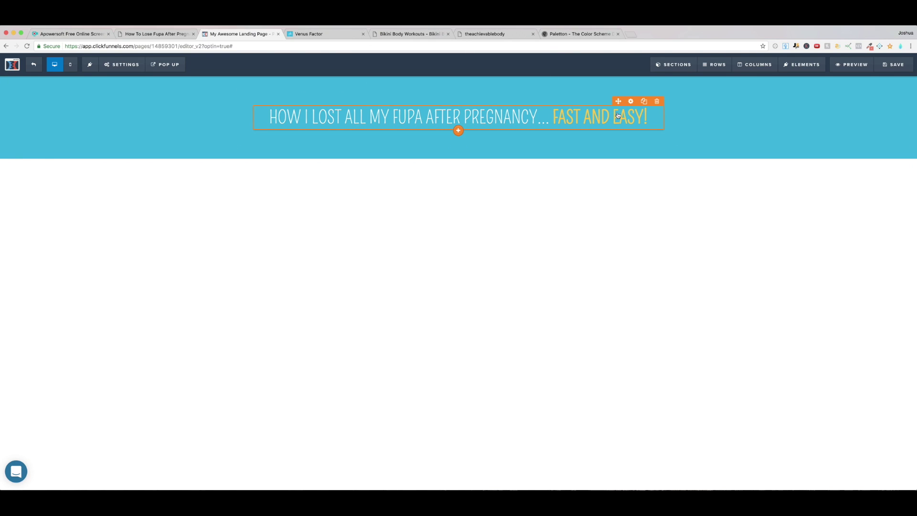
Clone the main headline element and set the lower copy's font size to 34
click(643, 103)
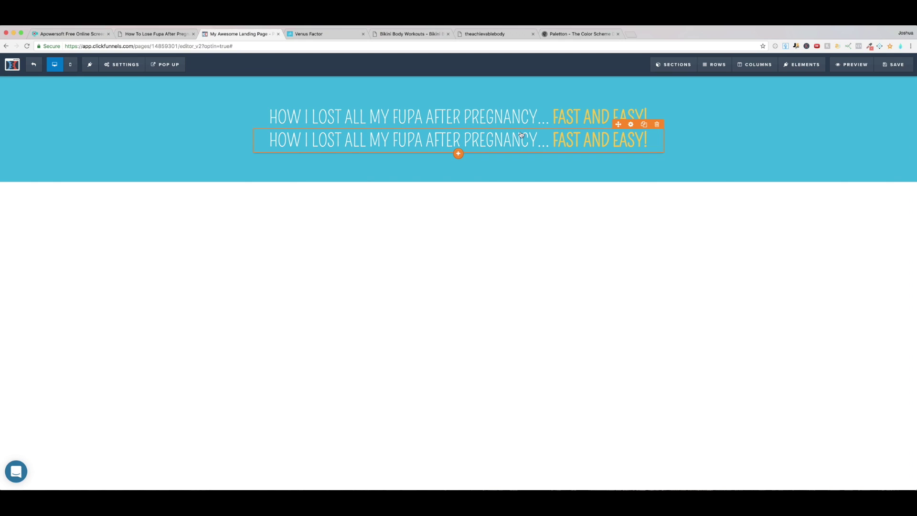
click(631, 125)
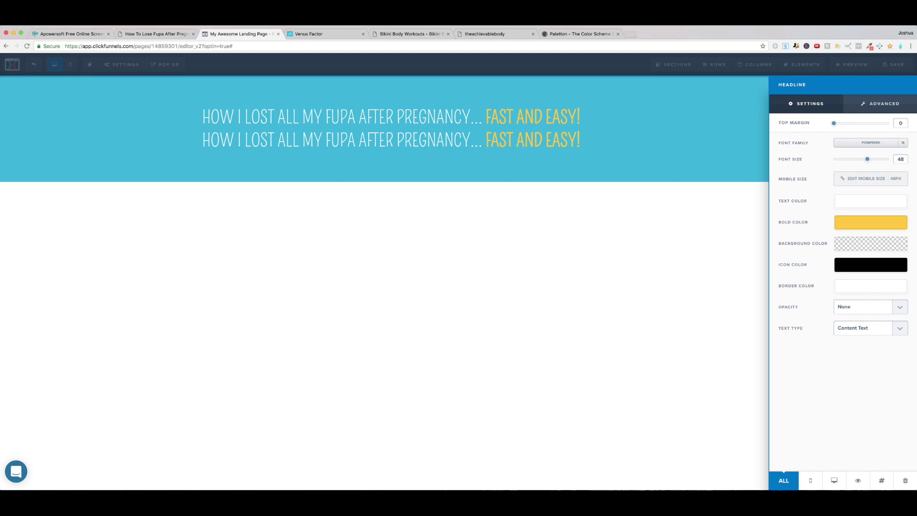
key(BackSpace)
key(BackSpace)
text(32)
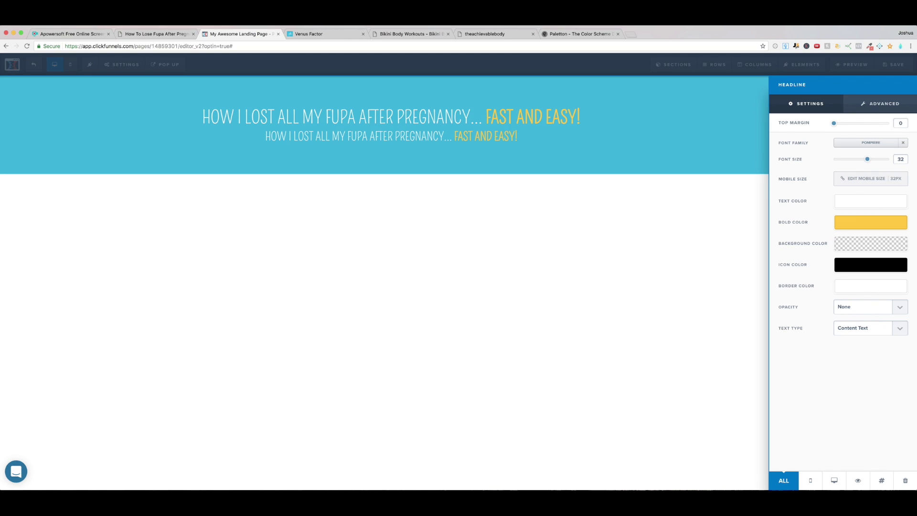
click(869, 159)
drag(870, 163, 856, 165)
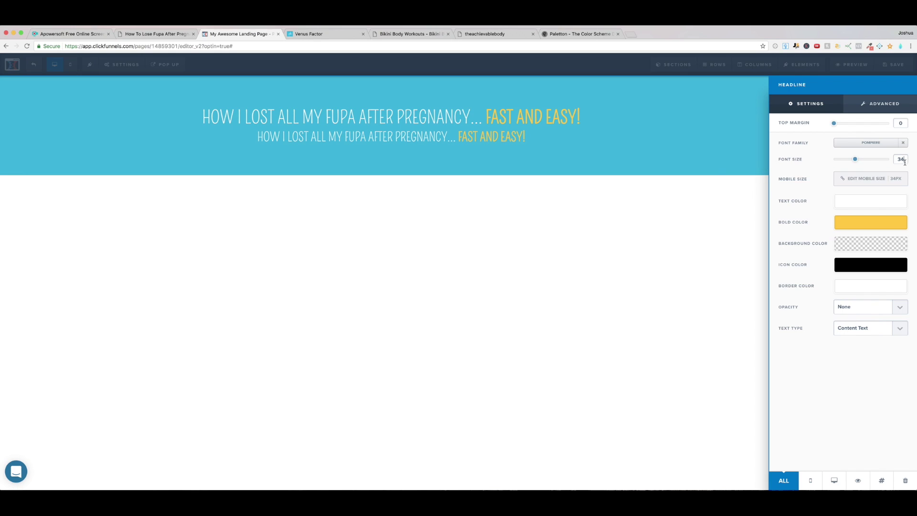
Reword the lower headline as "and how I got real results as a full time mom with twins. This Is My Story..." and save the page
click(615, 213)
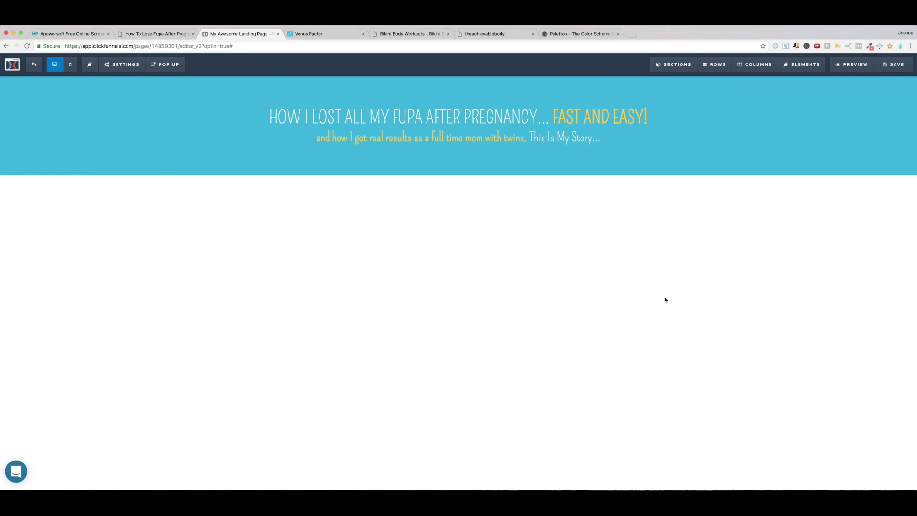
click(899, 67)
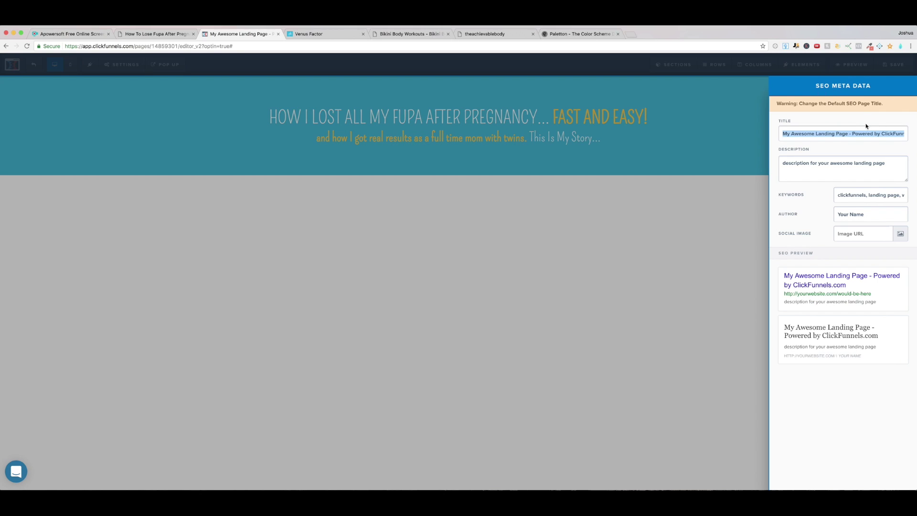
Set the page's SEO title to "How To Lose Fupa After Pregnancy"
text(How To )
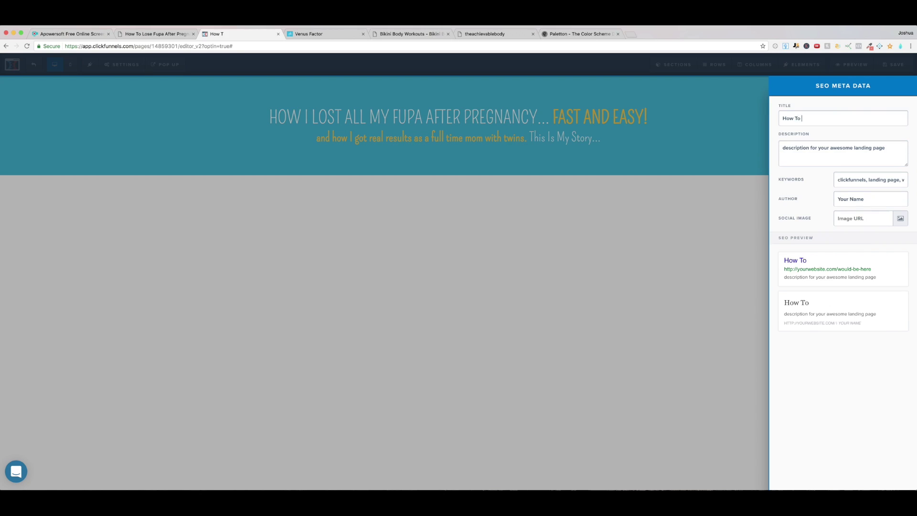
text(Lose Fupa Af)
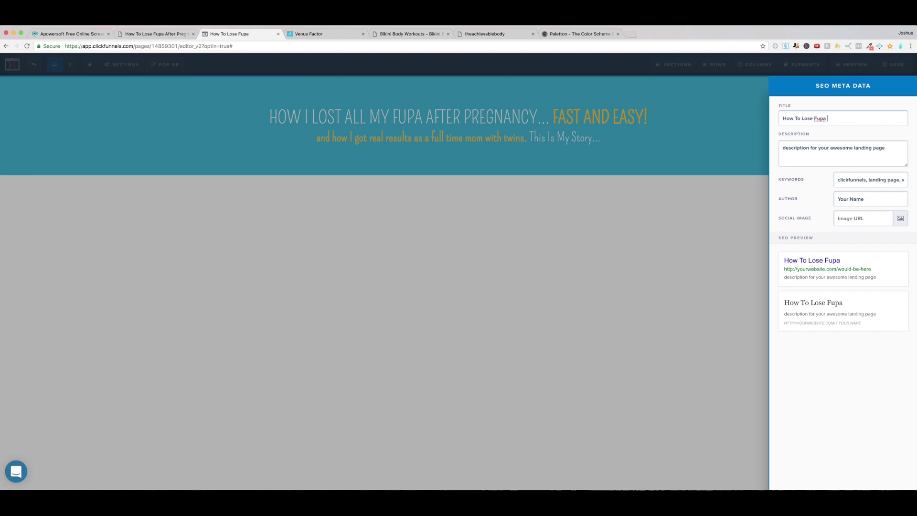
text(ter Pregancy)
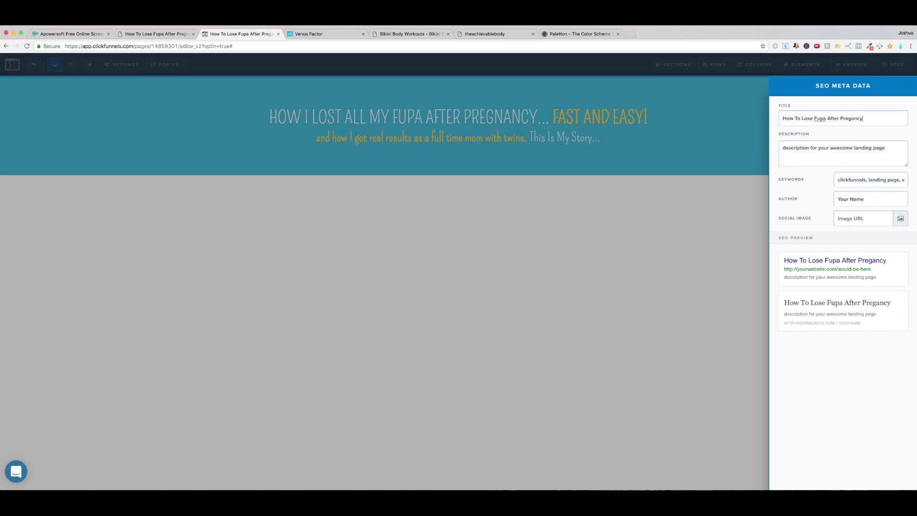
key(BackSpace)
text(y)
click(853, 119)
text(n)
Copy the description snippet of the howtolosefupaafterpregnancy.com result from the Google search for "how to lose fupa after pregnancy"
click(175, 34)
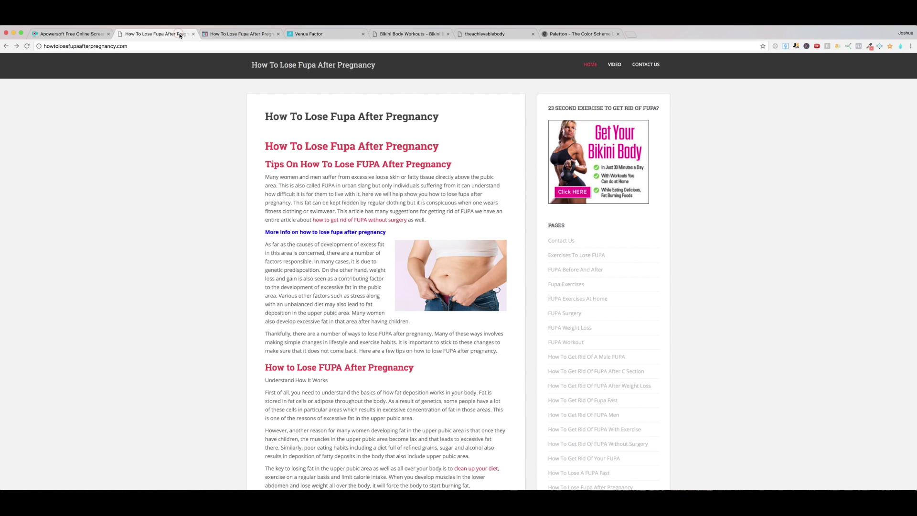
click(7, 47)
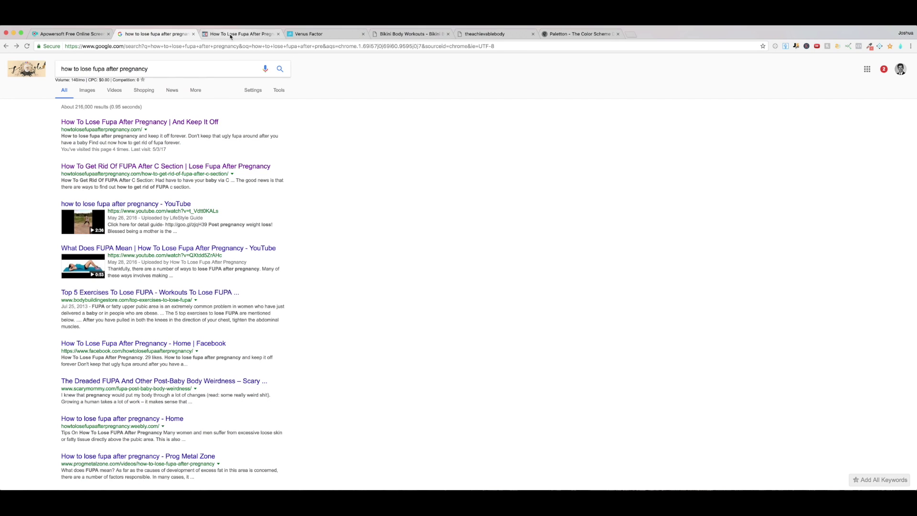
scroll(184, 143, down, 1)
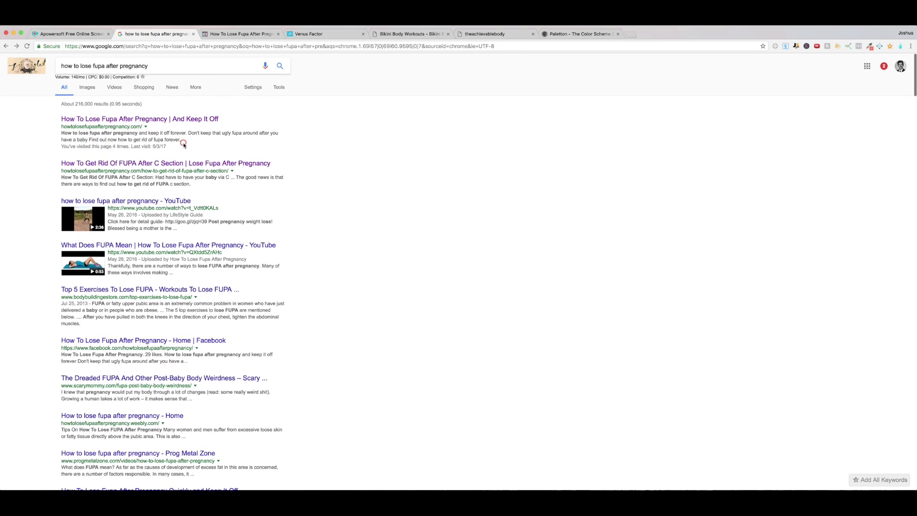
drag(181, 139, 62, 129)
scroll(120, 148, up, 1)
drag(180, 142, 62, 136)
key(ctrl+c)
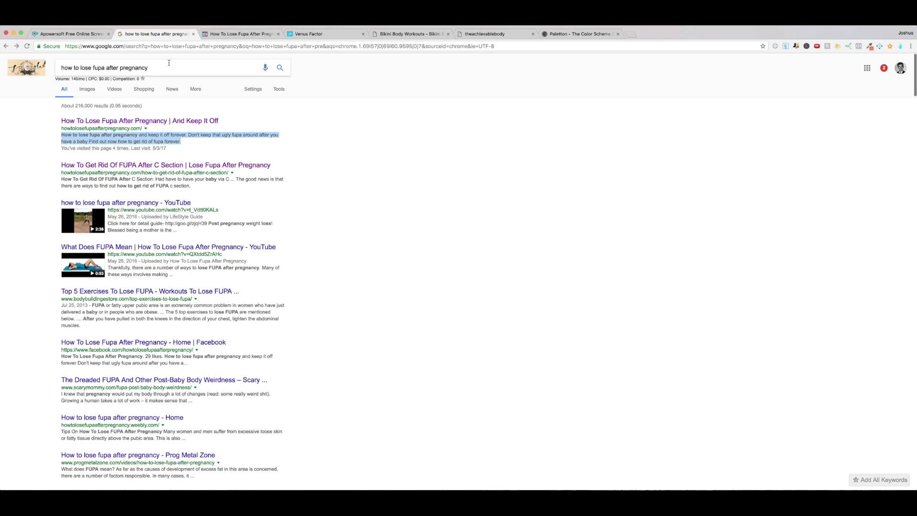
Return to the page editor and append "| And Keep It Off" to the SEO title
click(239, 34)
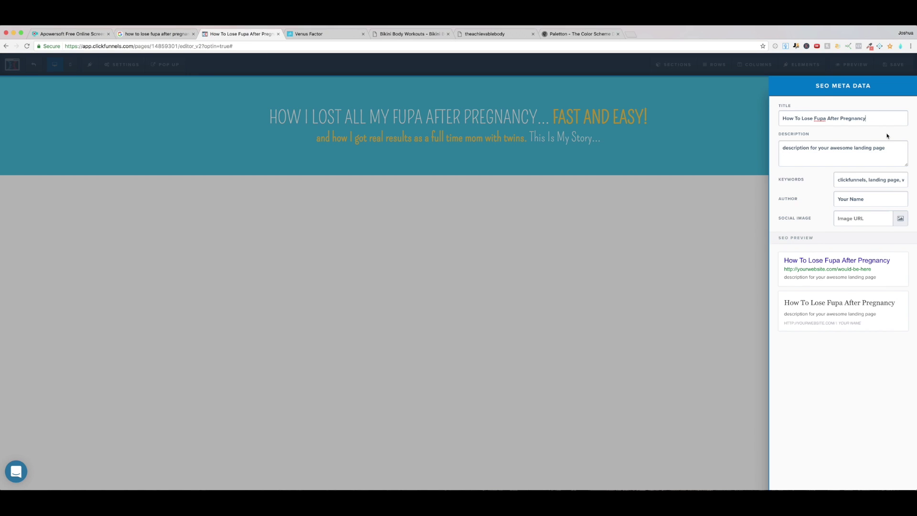
text(| An d)
key(BackSpace)
key(BackSpace)
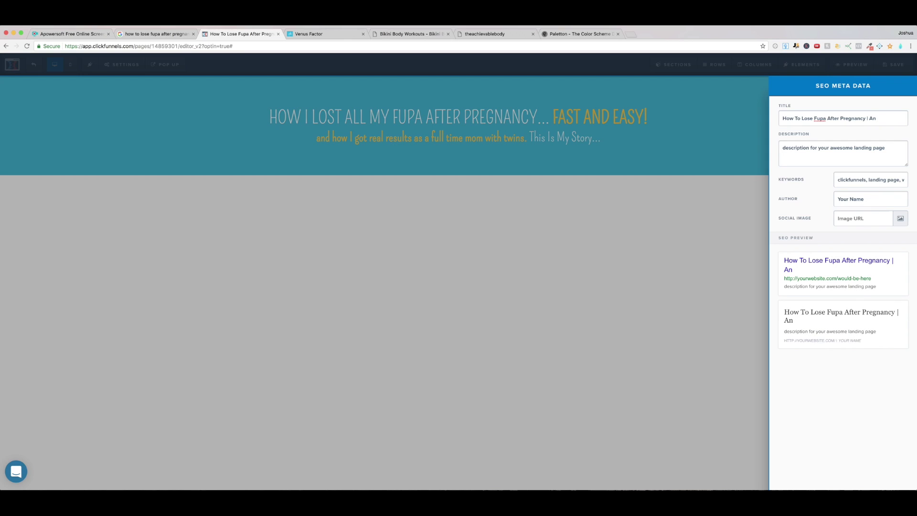
text(d Keep It Off)
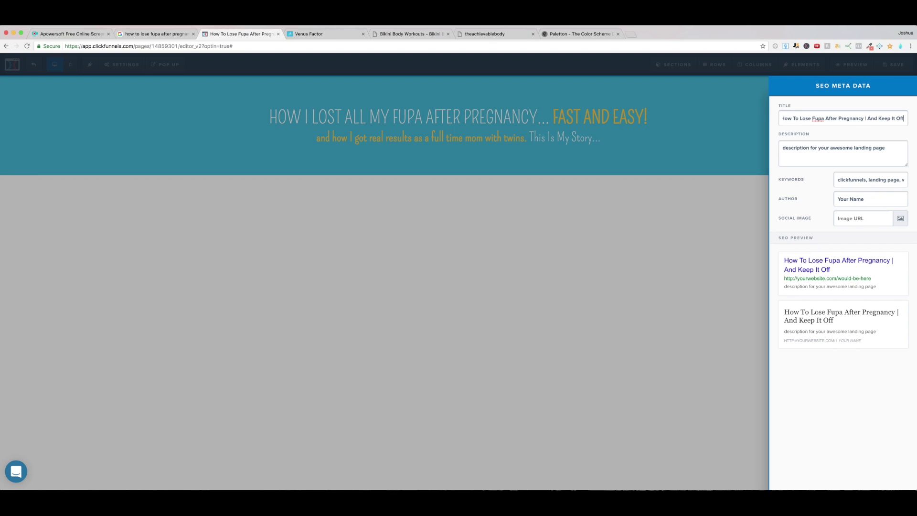
Replace the default SEO description with the copied search result snippet about losing fupa after pregnancy
triple_click(892, 152)
key(ctrl+v)
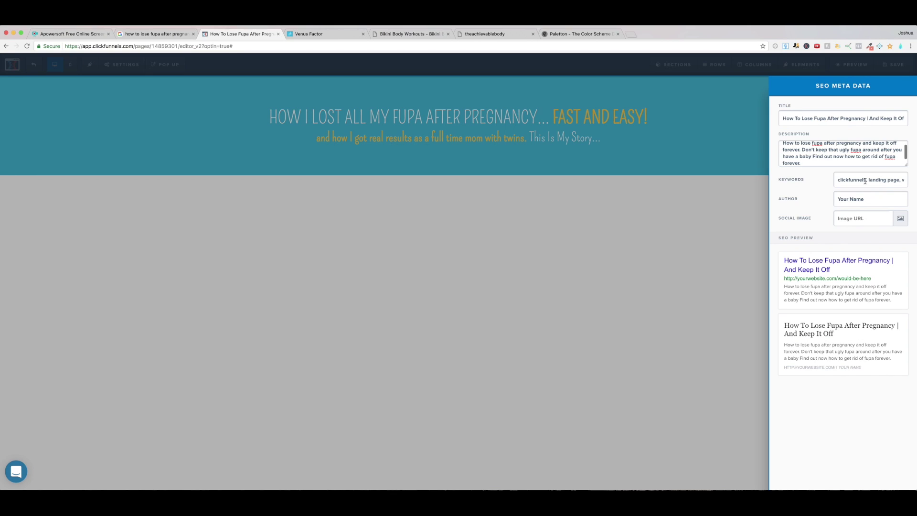
scroll(861, 154, up, 1)
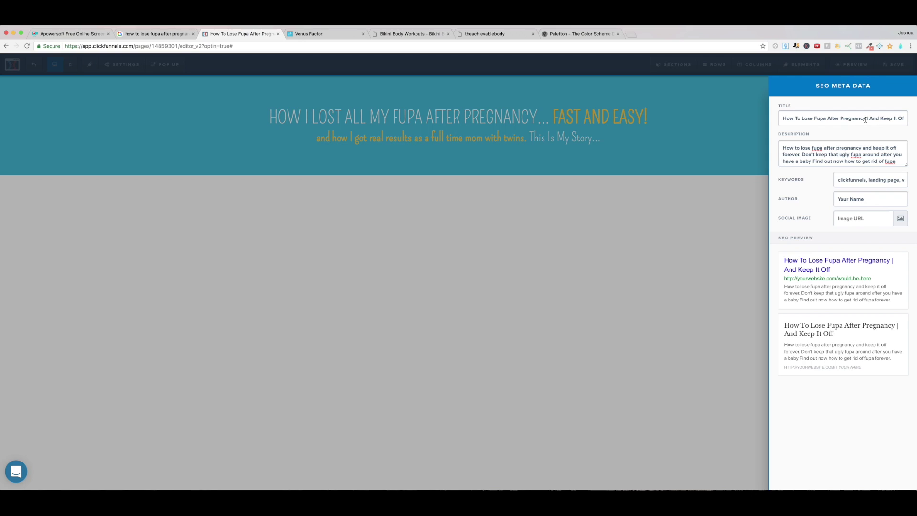
Replace the SEO keywords with the title's phrase "How To Lose Fupa After Pregnancy"
drag(865, 120, 783, 121)
key(ctrl+c)
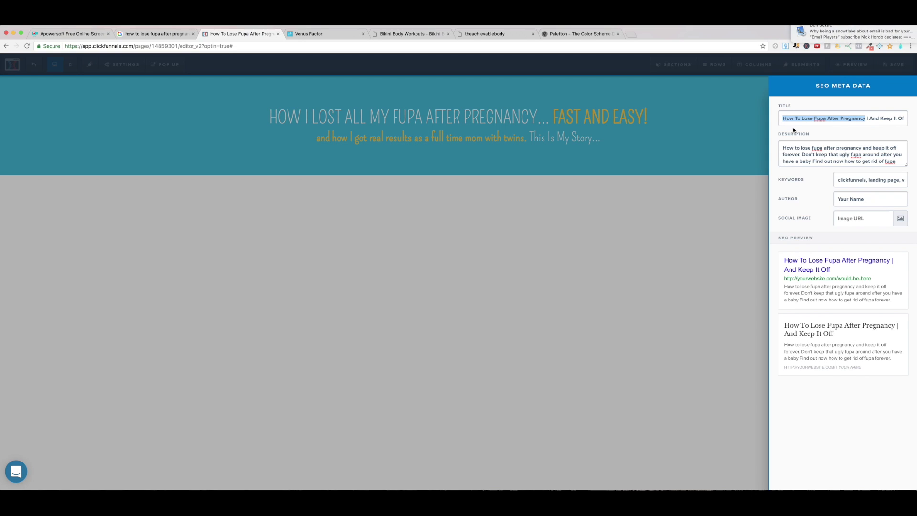
triple_click(878, 183)
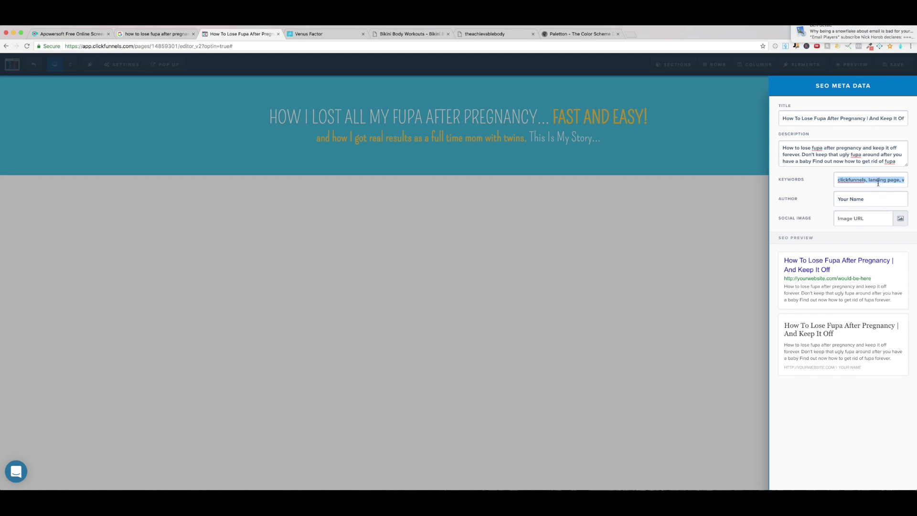
key(ctrl+v)
Look for an author name for the SEO meta data by searching Google for "what is the friendliest girl name"
click(872, 200)
triple_click(873, 201)
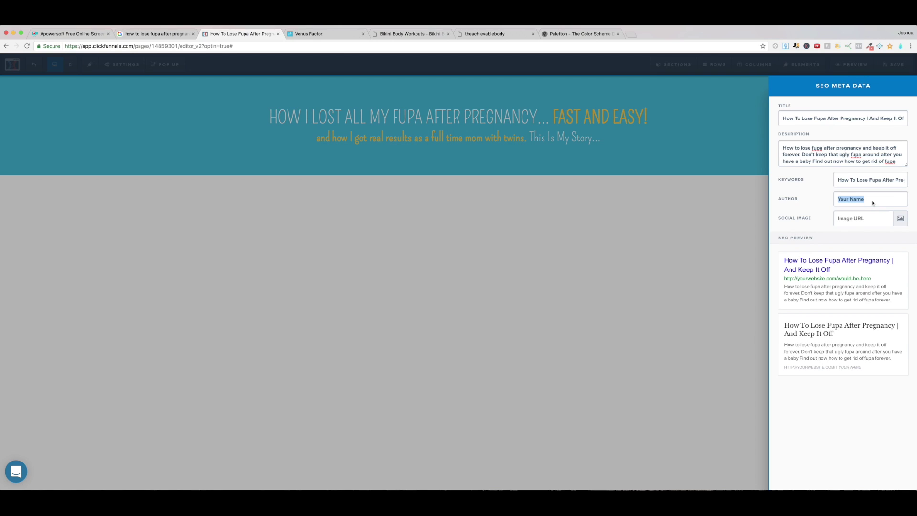
click(630, 35)
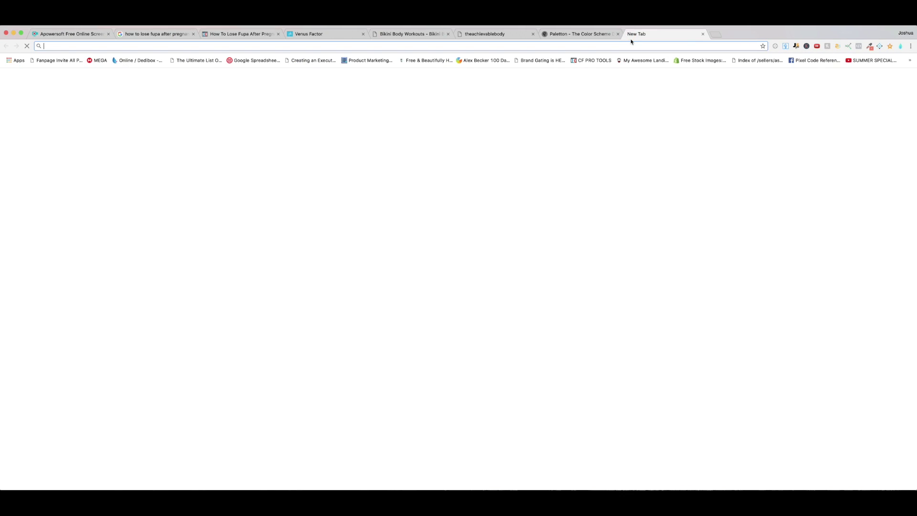
text(what is the)
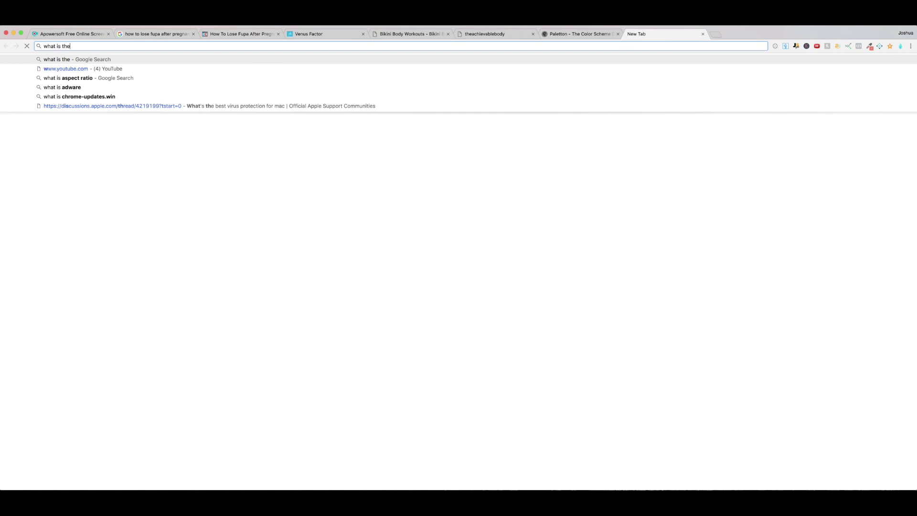
text( friendliest w)
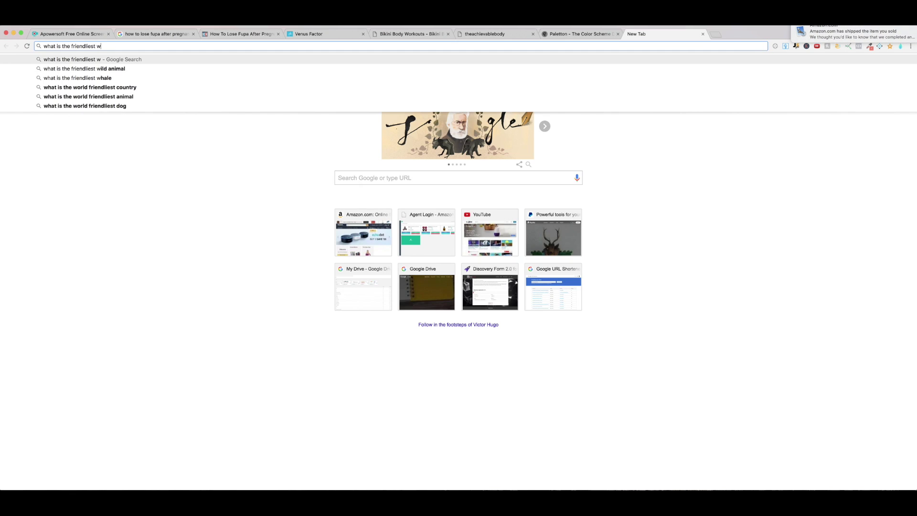
key(BackSpace)
text(girl name)
key(Return)
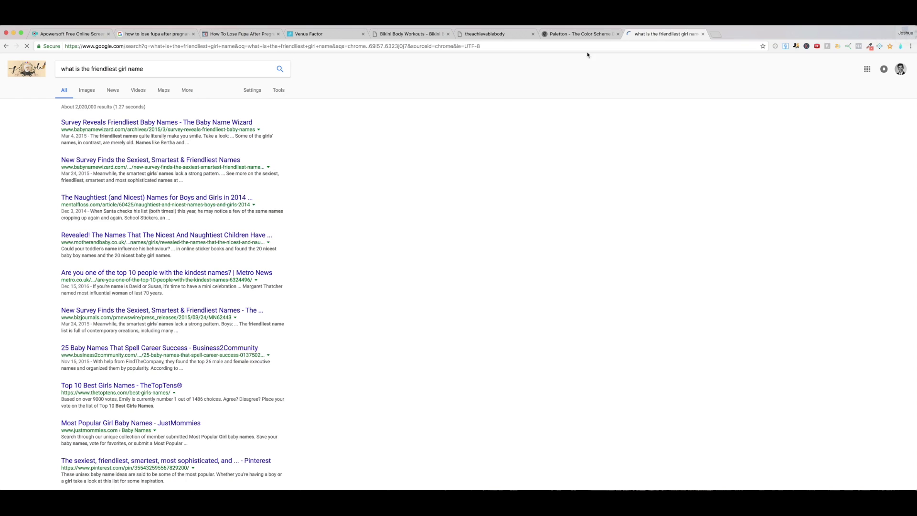
Open the Baby Name Wizard survey on friendliest baby names and pick the ninth name in the friendliest girls list
click(119, 125)
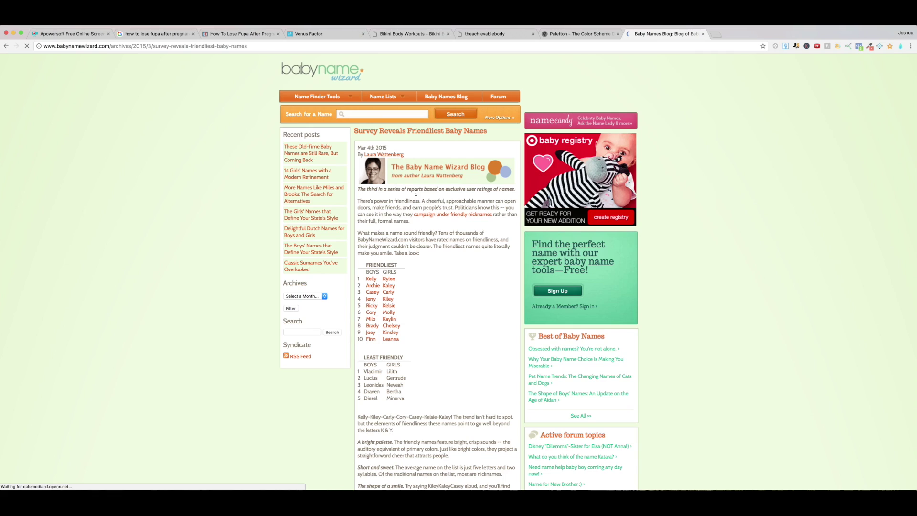
scroll(460, 215, down, 2)
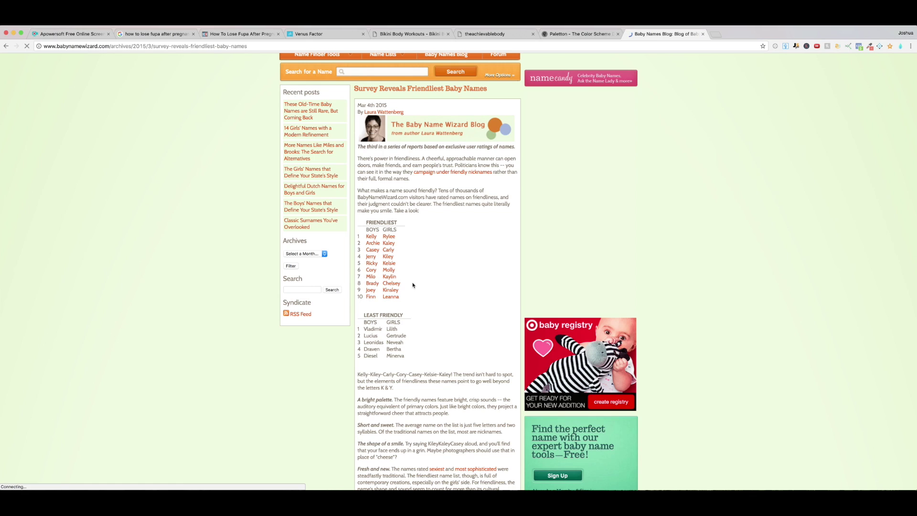
scroll(411, 287, down, 1)
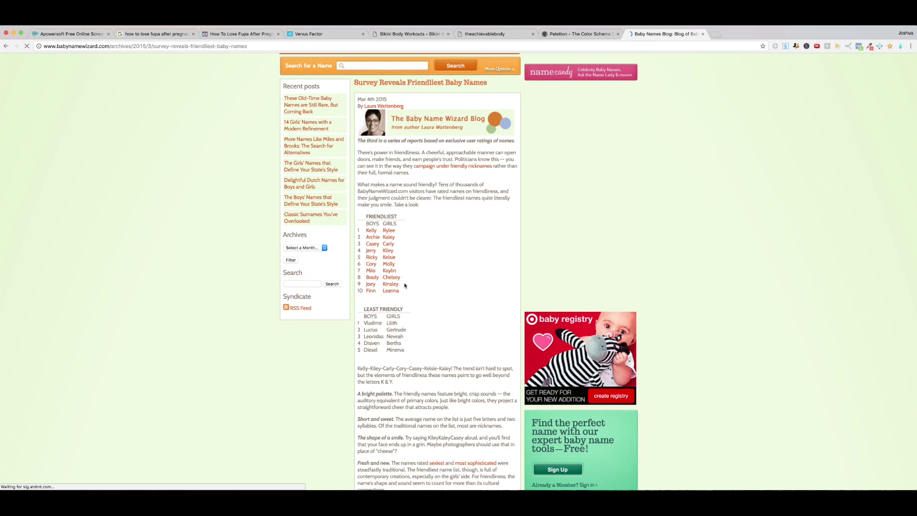
scroll(400, 286, down, 1)
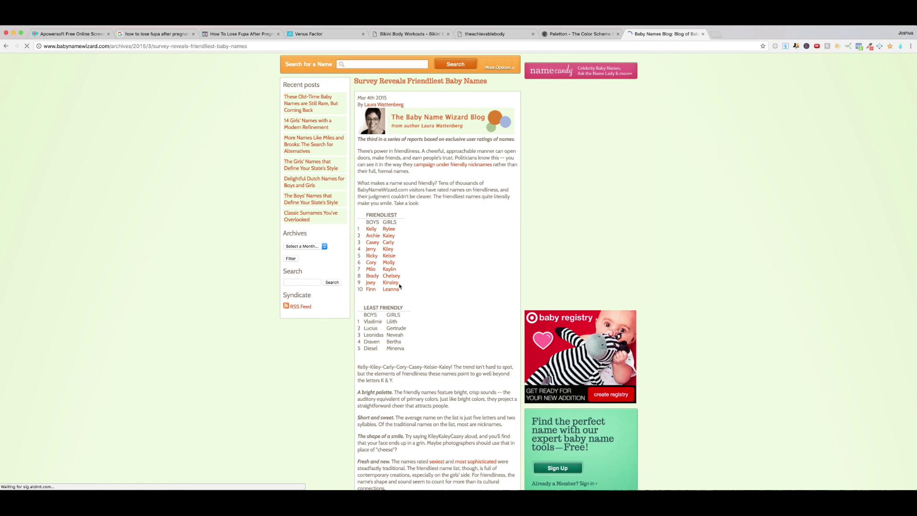
double_click(400, 286)
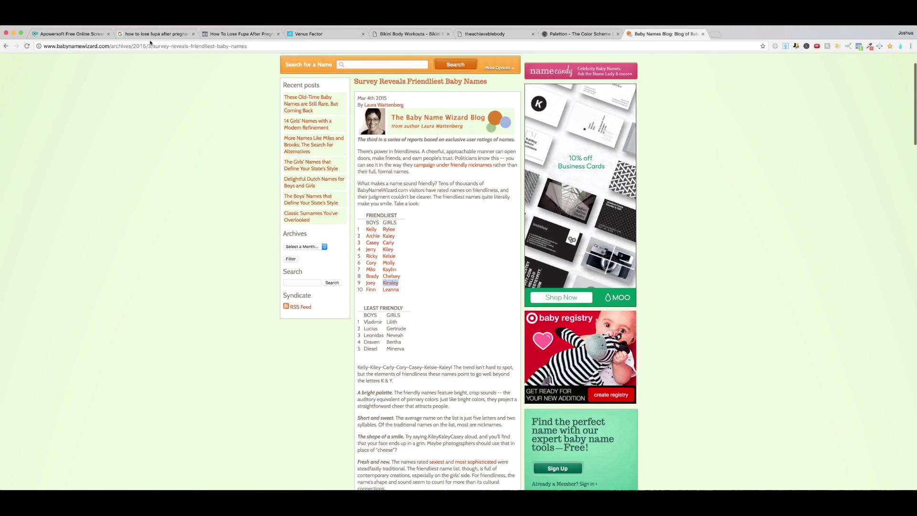
Return to the page editor and replace the placeholder SEO author with the author's full name
click(307, 35)
click(233, 34)
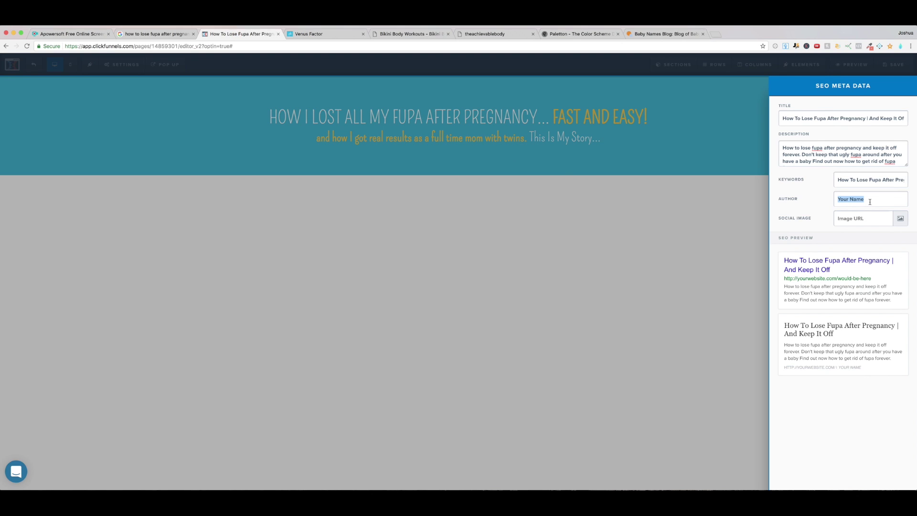
text(Kinsley)
text(Robertson)
Close the SEO meta data settings and save the landing page
click(869, 247)
click(704, 191)
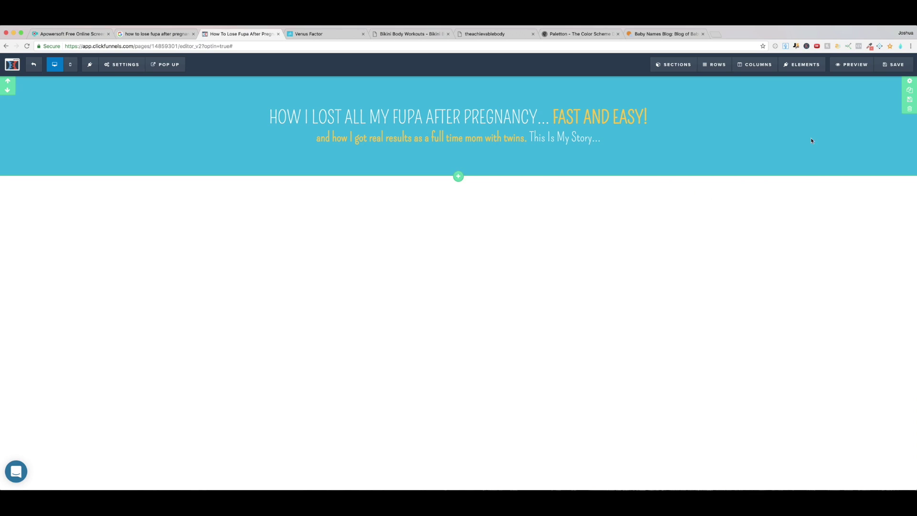
click(890, 68)
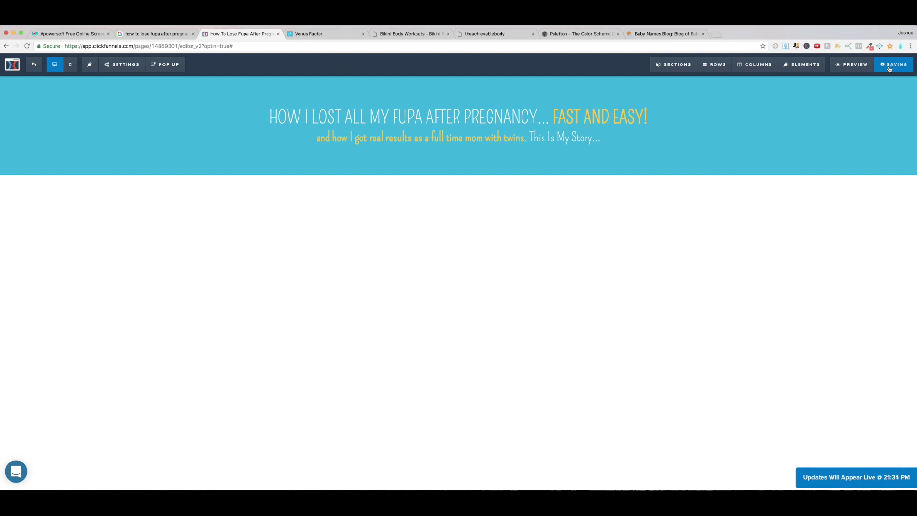